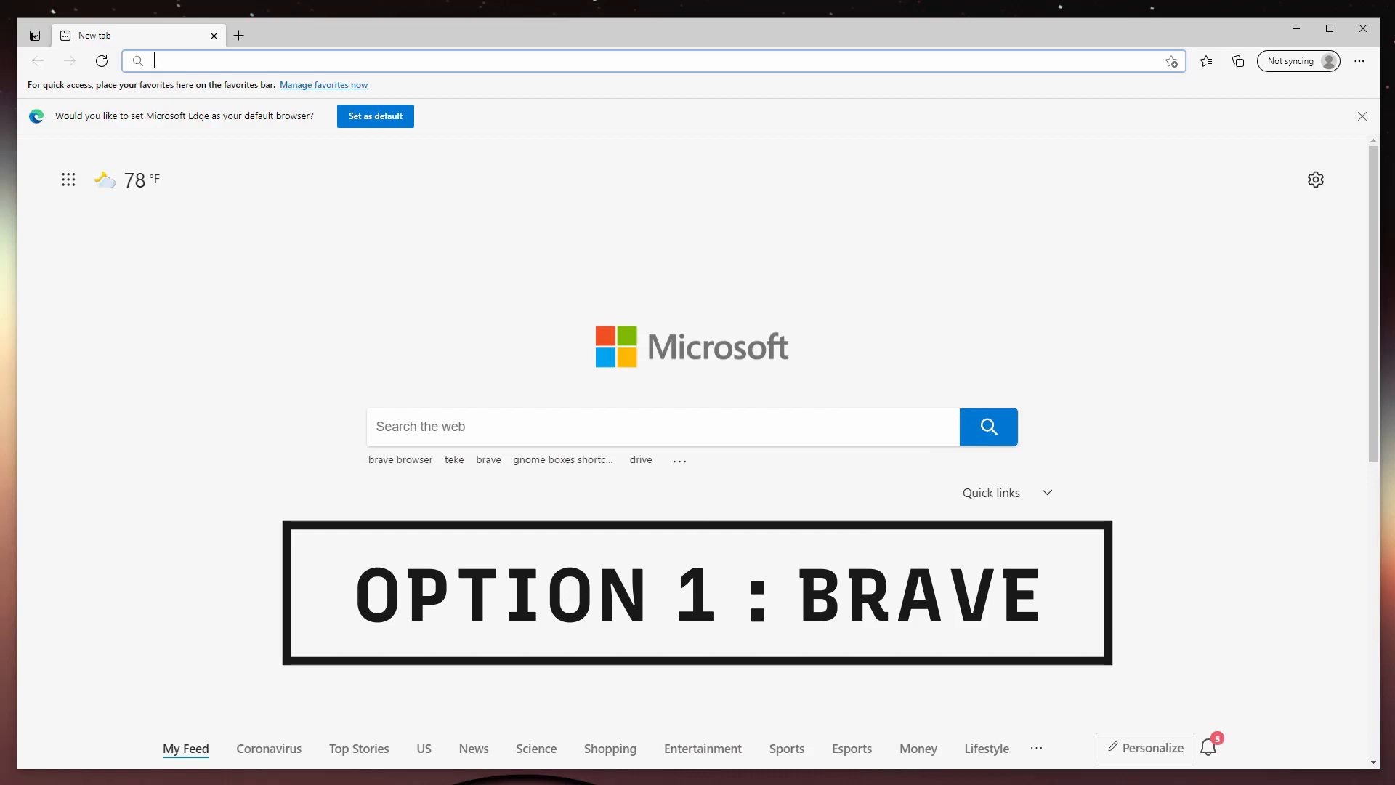
# - Search the web for "brave browser" and open the official brave.com site from the results
pyautogui.click(411, 437)
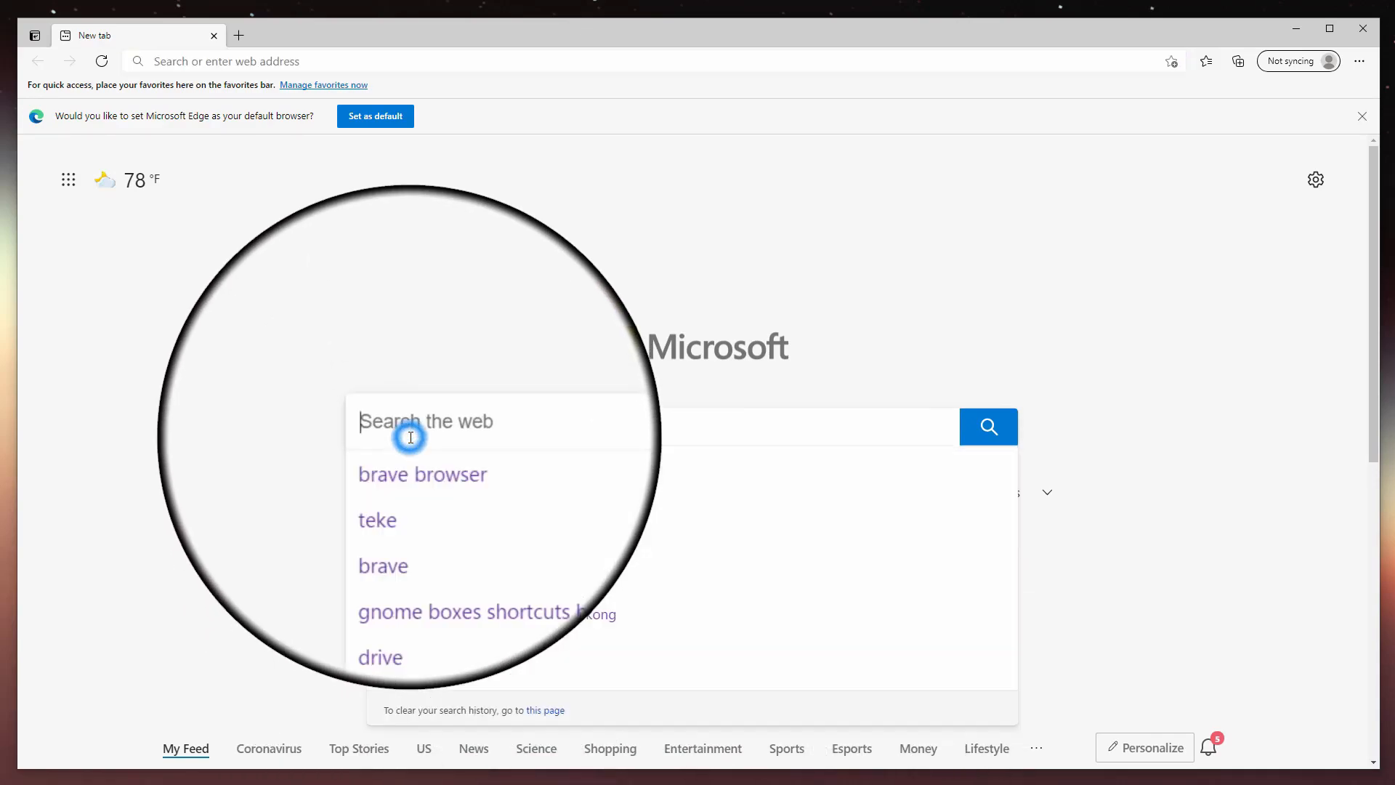
pyautogui.write('brave')
pyautogui.press('Down')
pyautogui.press('Return')
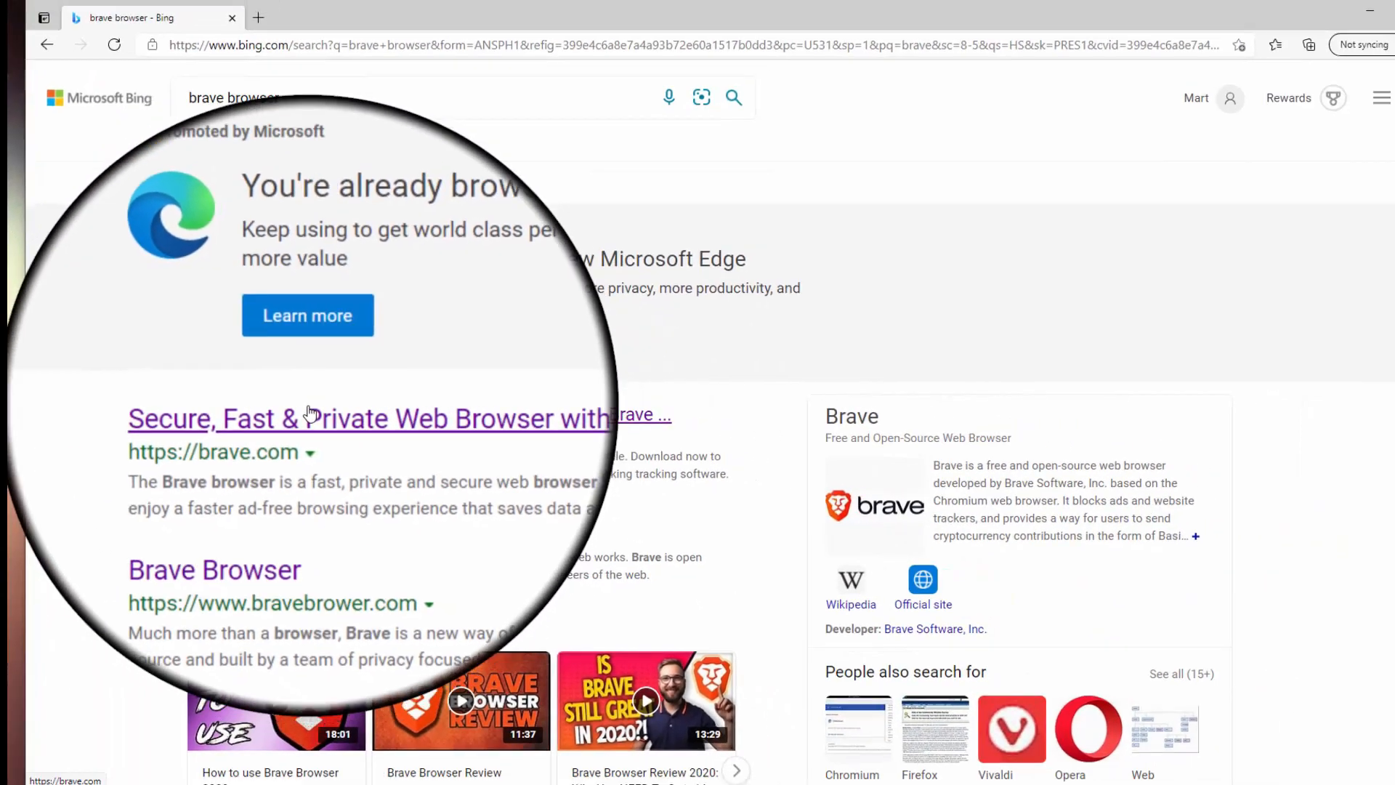
pyautogui.click(425, 421)
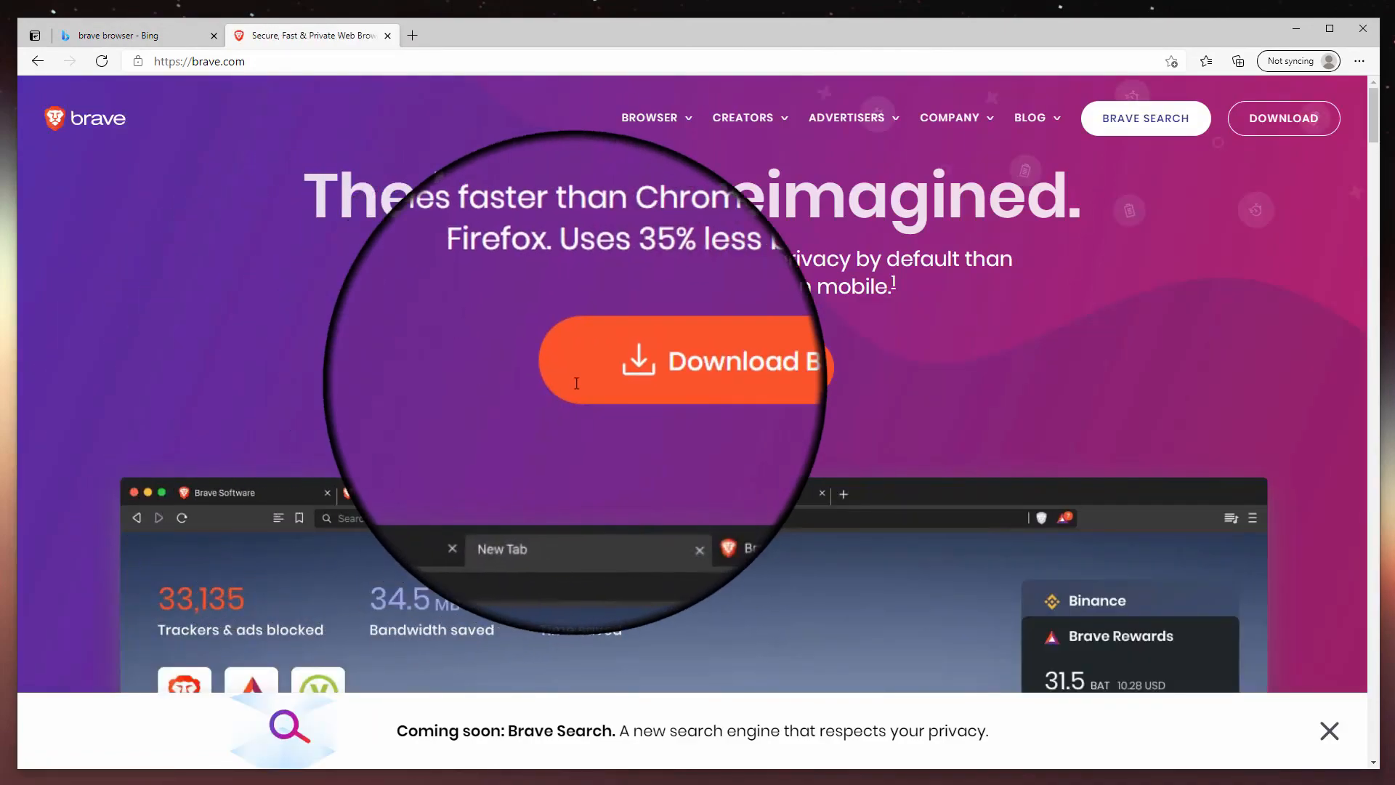
# - Download and install Brave with its Windows setup file, and skip the welcome tour
pyautogui.click(659, 383)
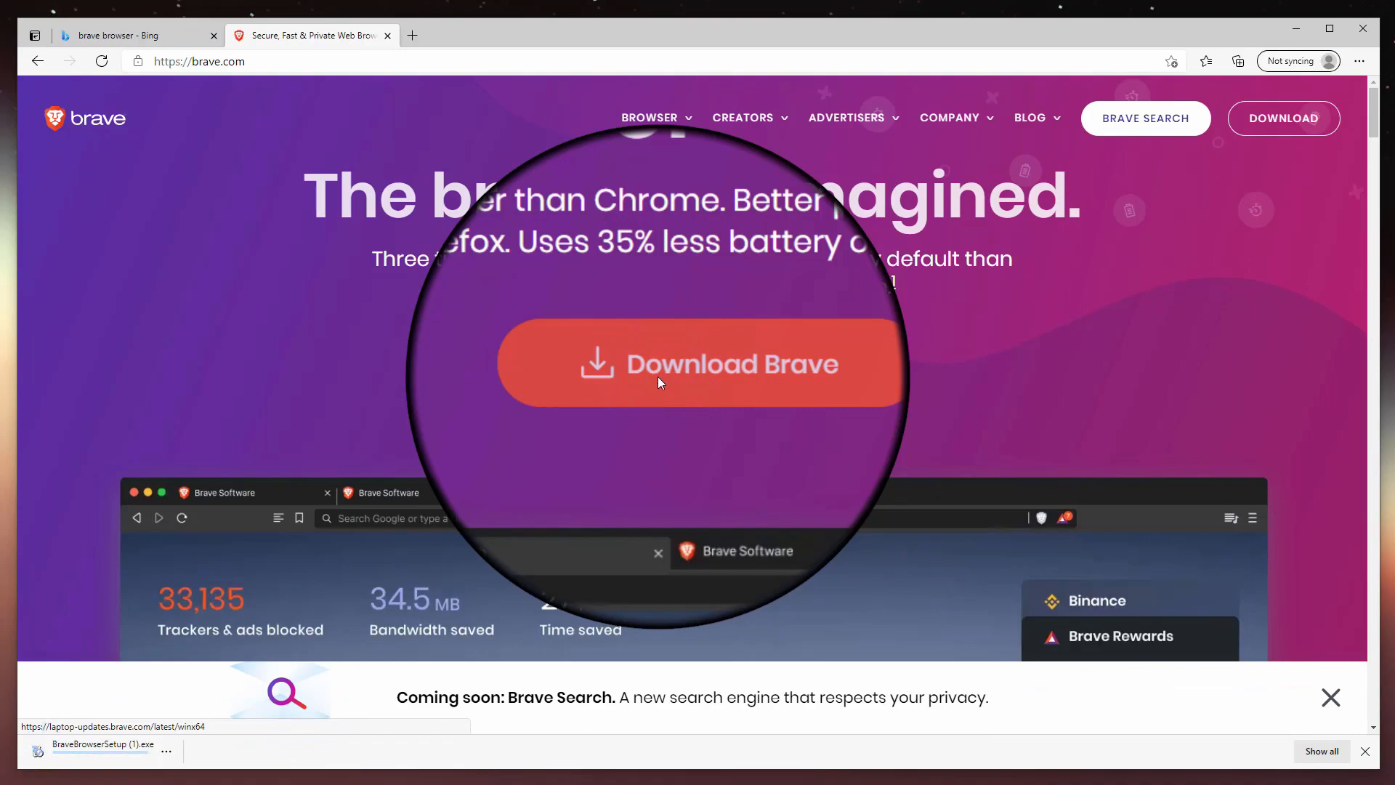
pyautogui.click(133, 751)
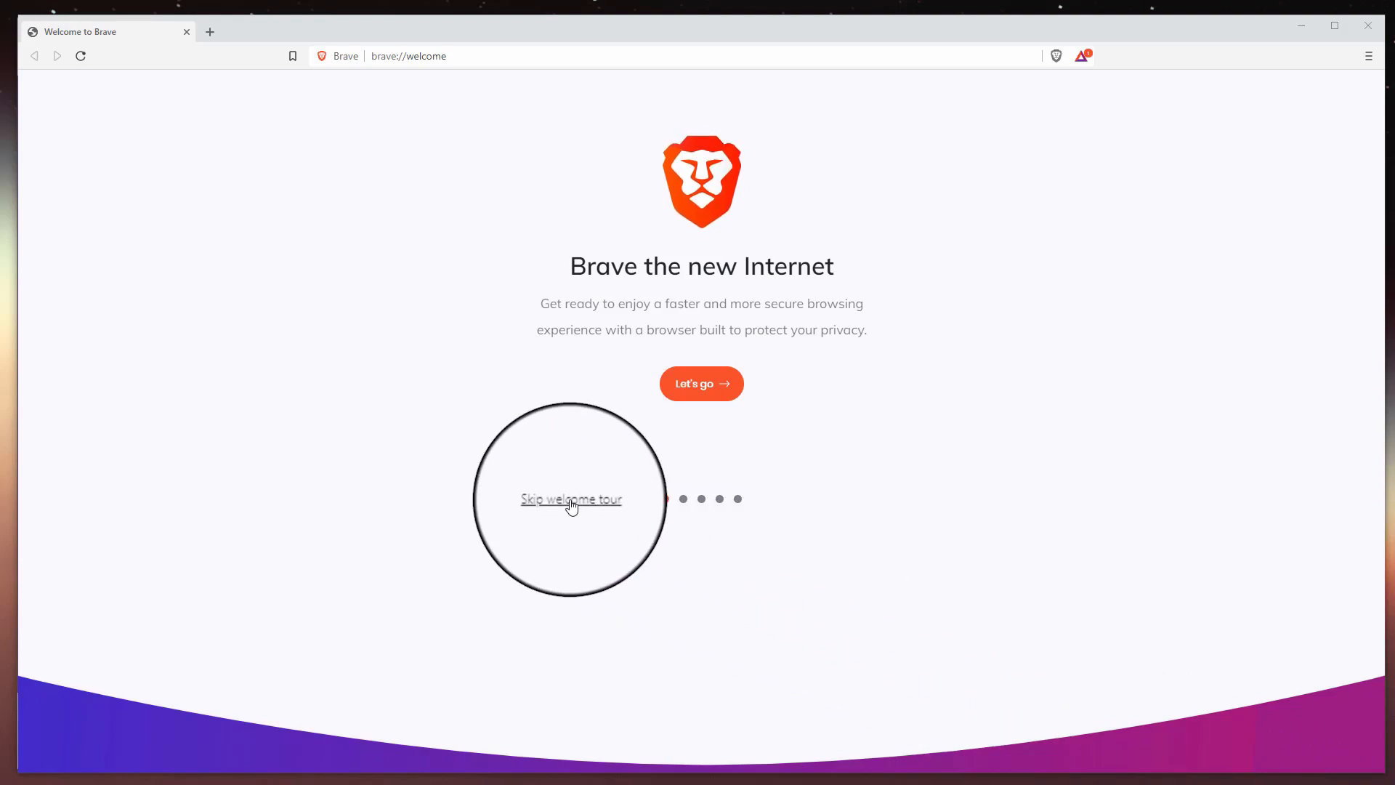
pyautogui.click(570, 501)
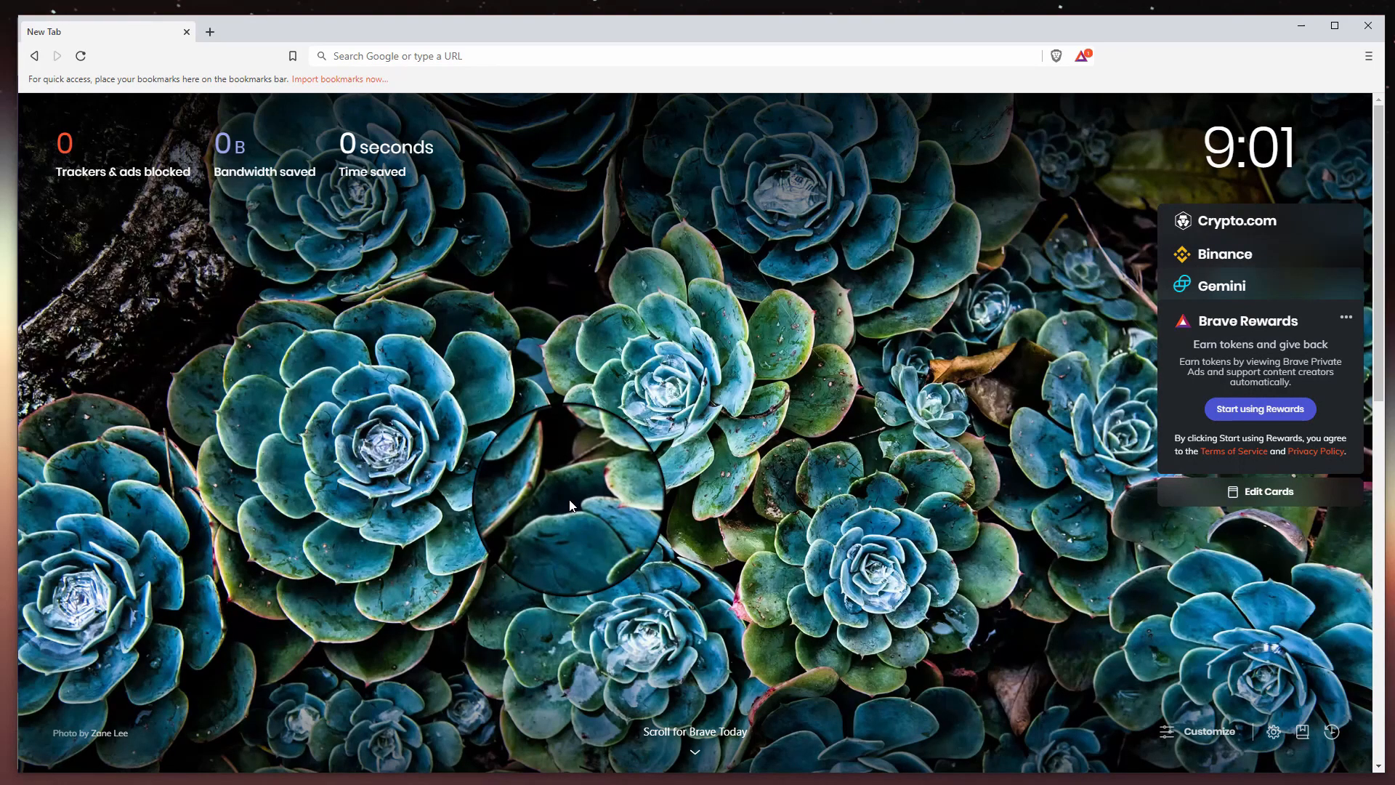
# - Load dark.fail in Brave and enlarge the page by three zoom levels
pyautogui.click(380, 58)
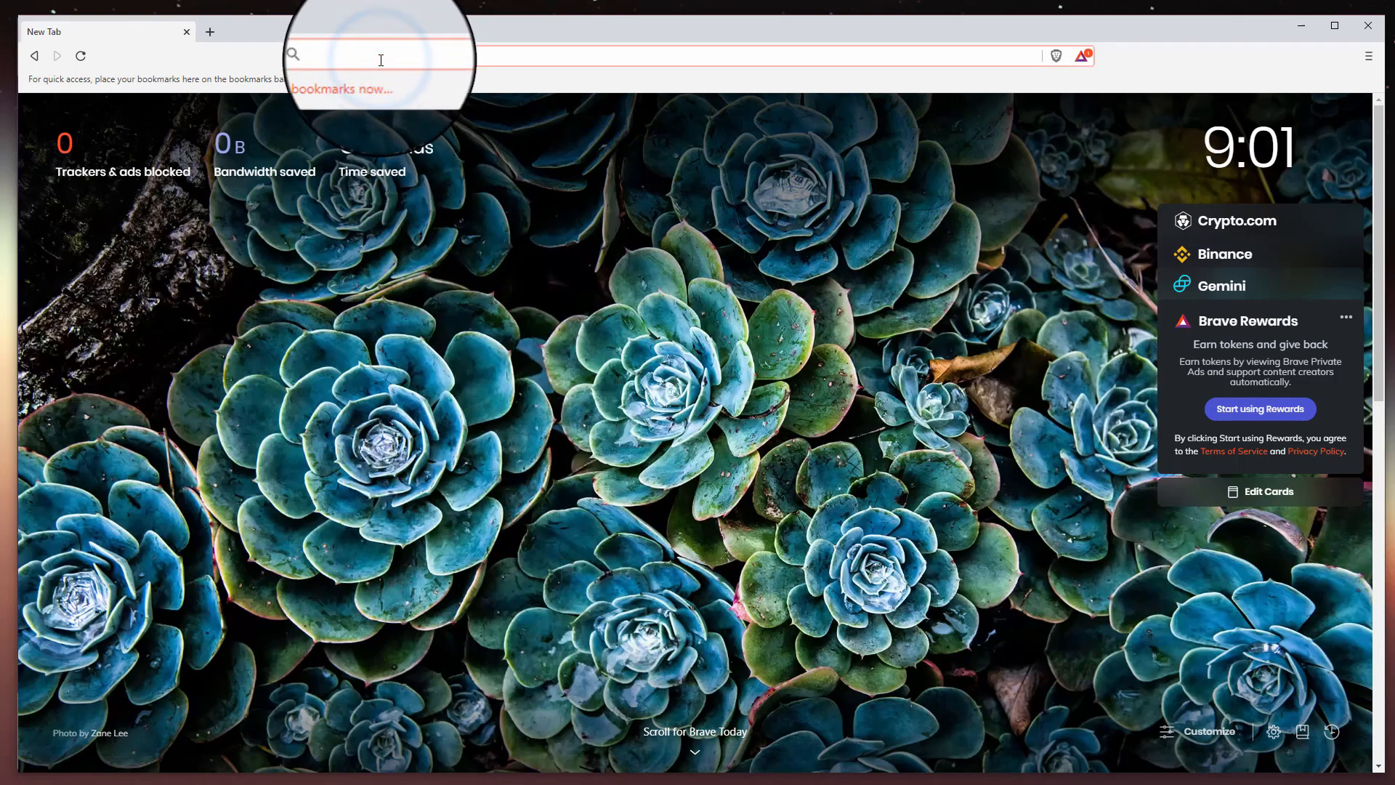
pyautogui.write('dark.fail')
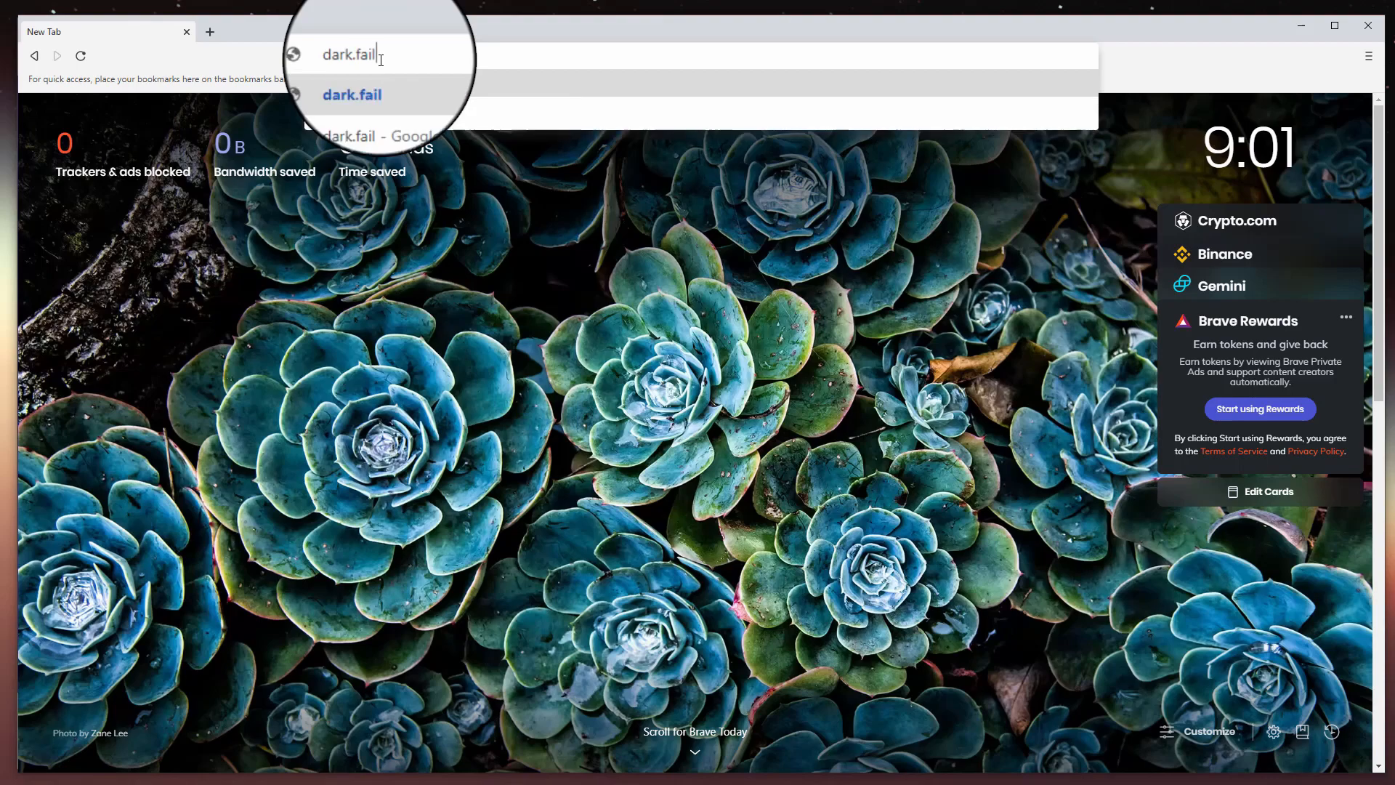
pyautogui.press('Return')
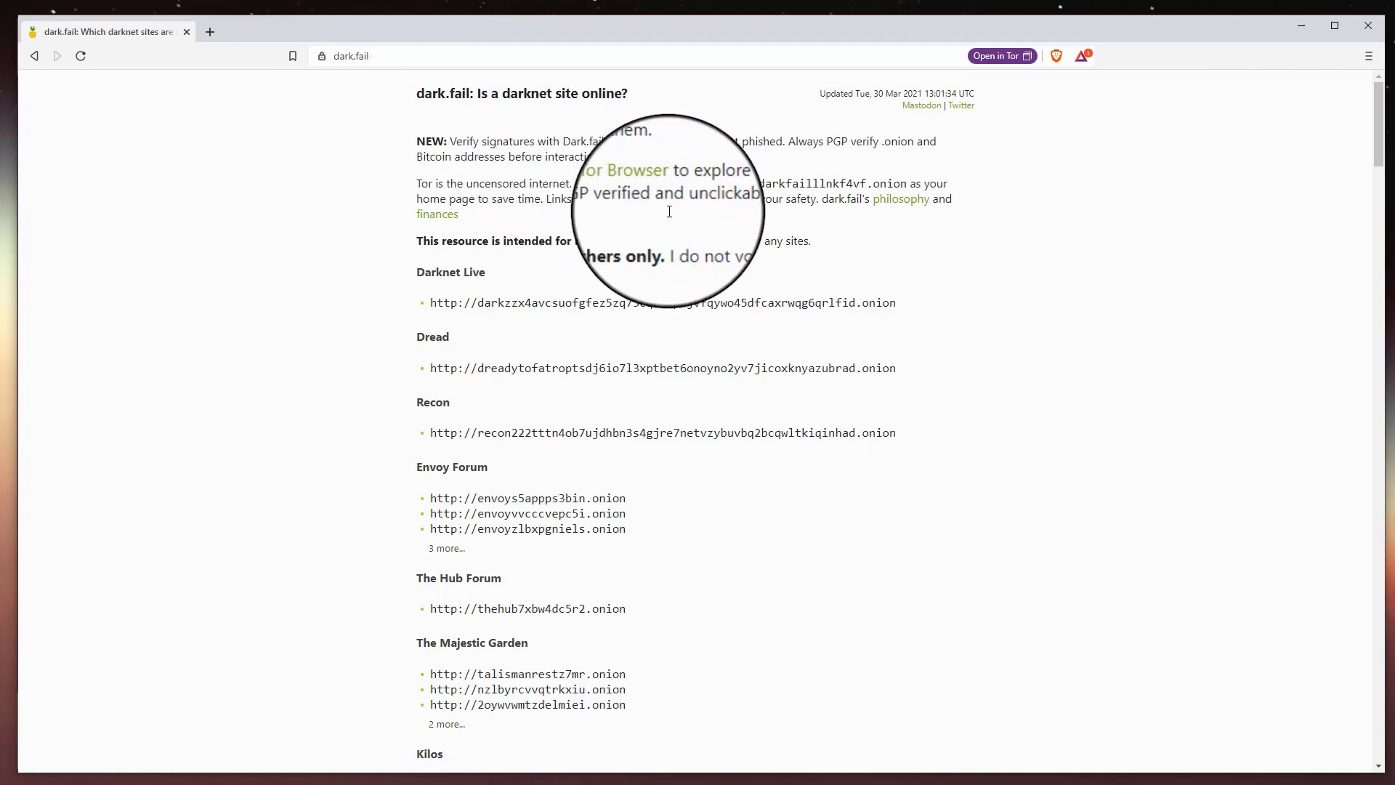
pyautogui.hotkey('ctrl', '+')
pyautogui.hotkey('ctrl', '+')
pyautogui.hotkey('ctrl', '+')
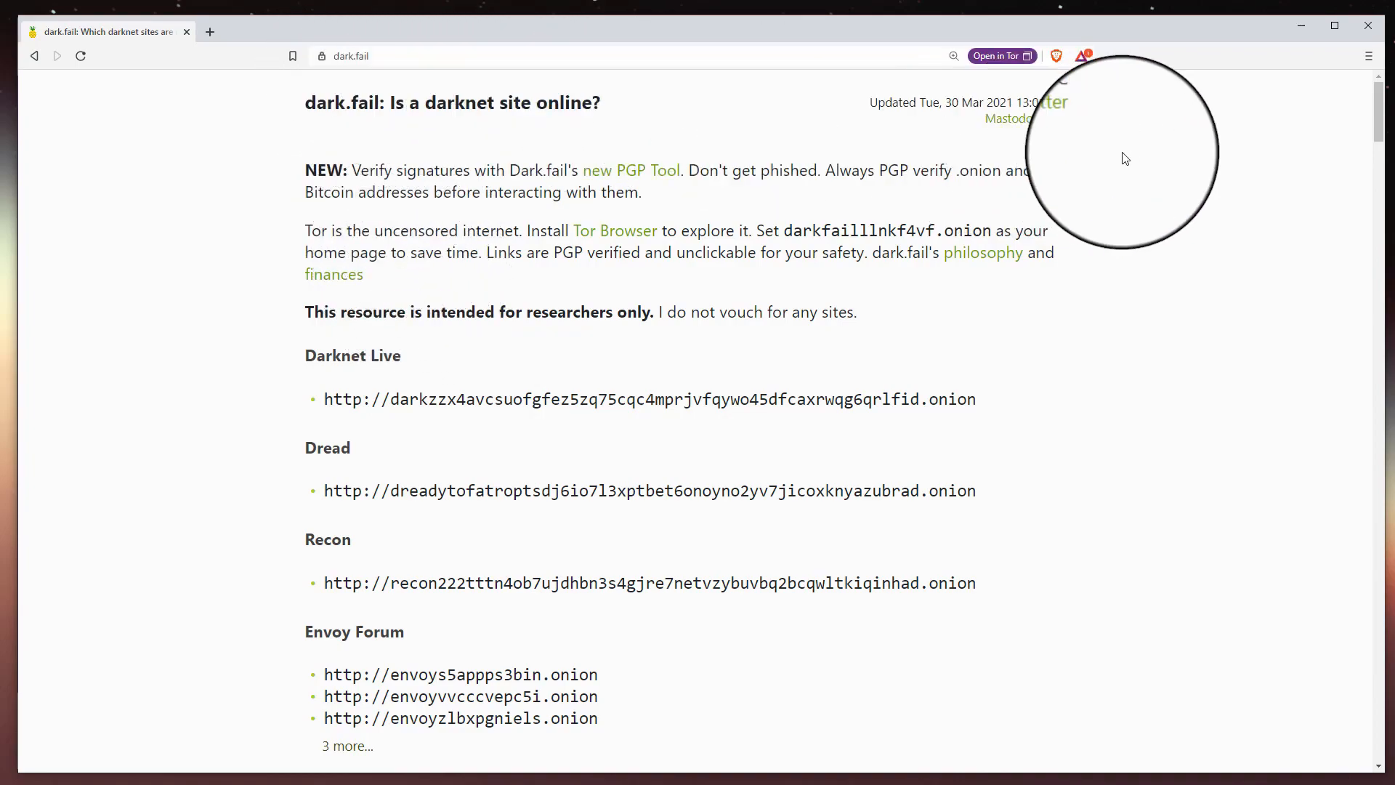
# - Open the dark.fail page's onion version in a Tor window
pyautogui.click(1013, 62)
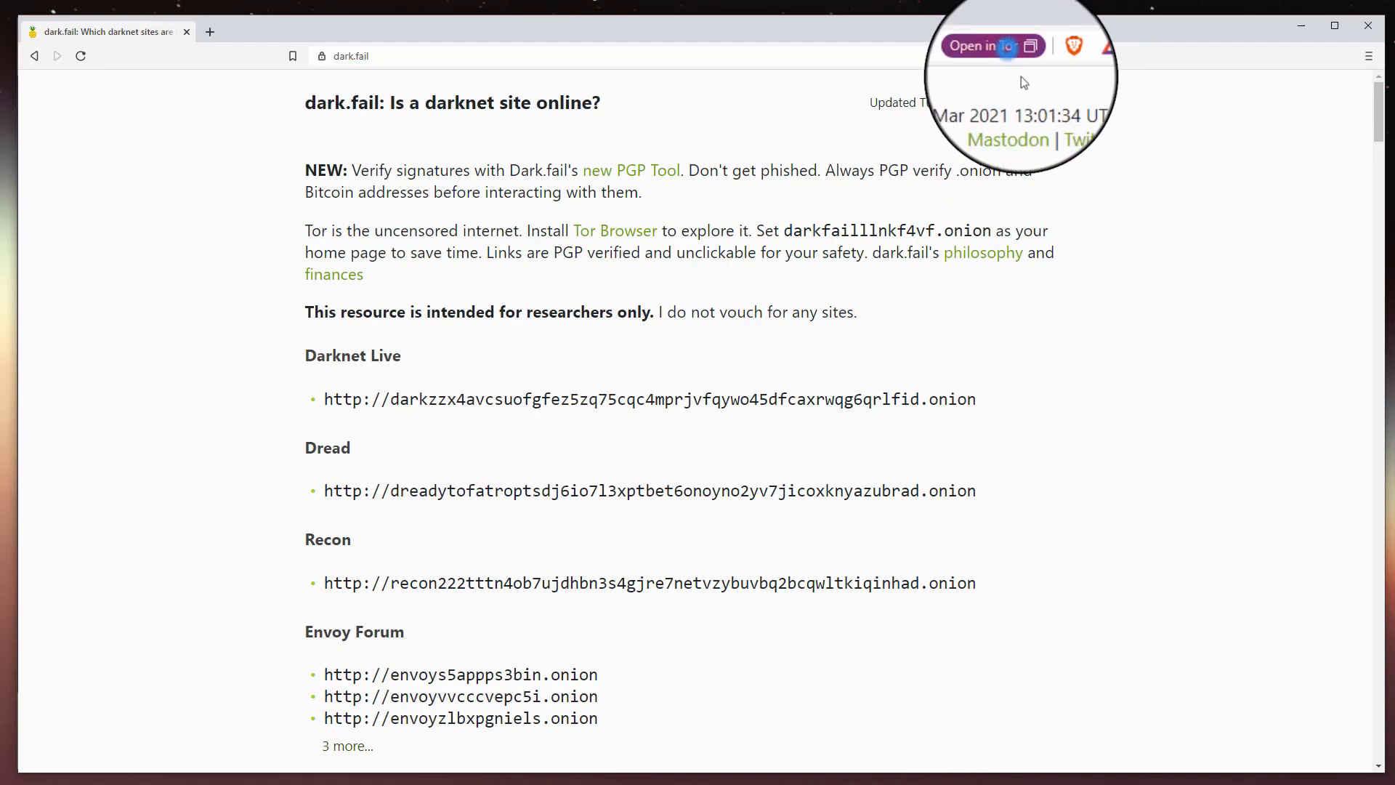
pyautogui.moveTo(699, 34)
pyautogui.mouseDown()
pyautogui.moveTo(1080, 621)
pyautogui.moveTo(924, 675)
pyautogui.moveTo(813, 146)
pyautogui.moveTo(691, 32)
pyautogui.mouseUp()
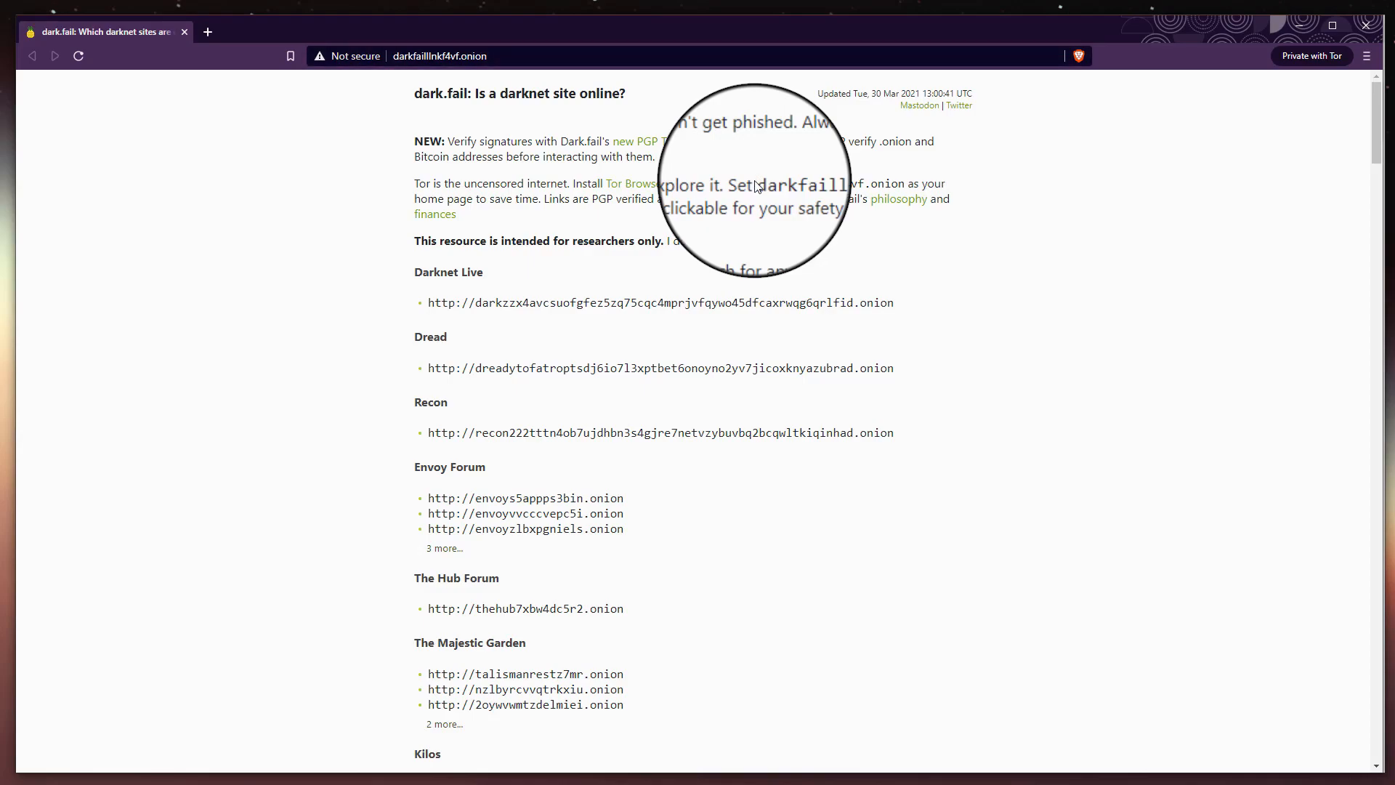
pyautogui.moveTo(427, 33); pyautogui.dragTo(1055, 282)
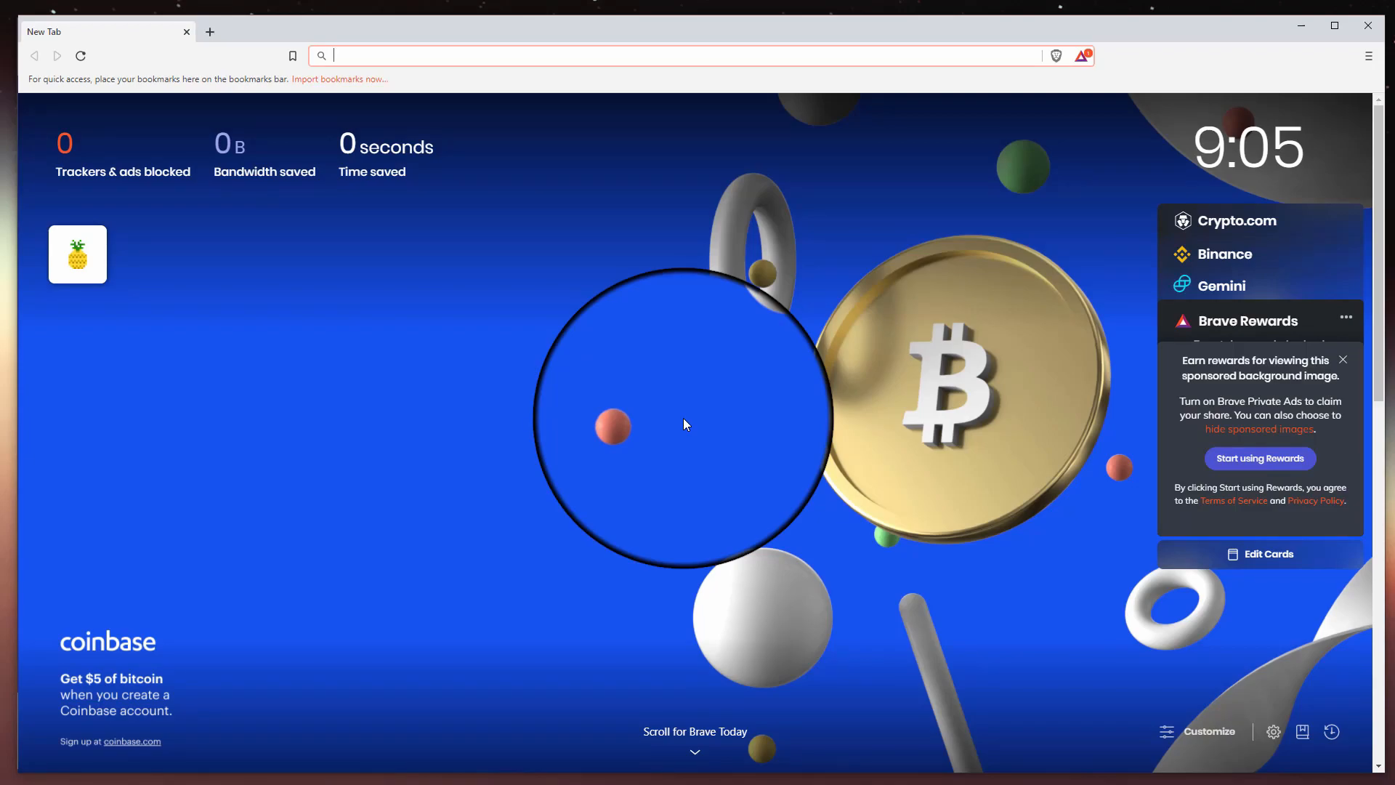
# - Open a new private window with Tor and look over its start page
pyautogui.click(1368, 56)
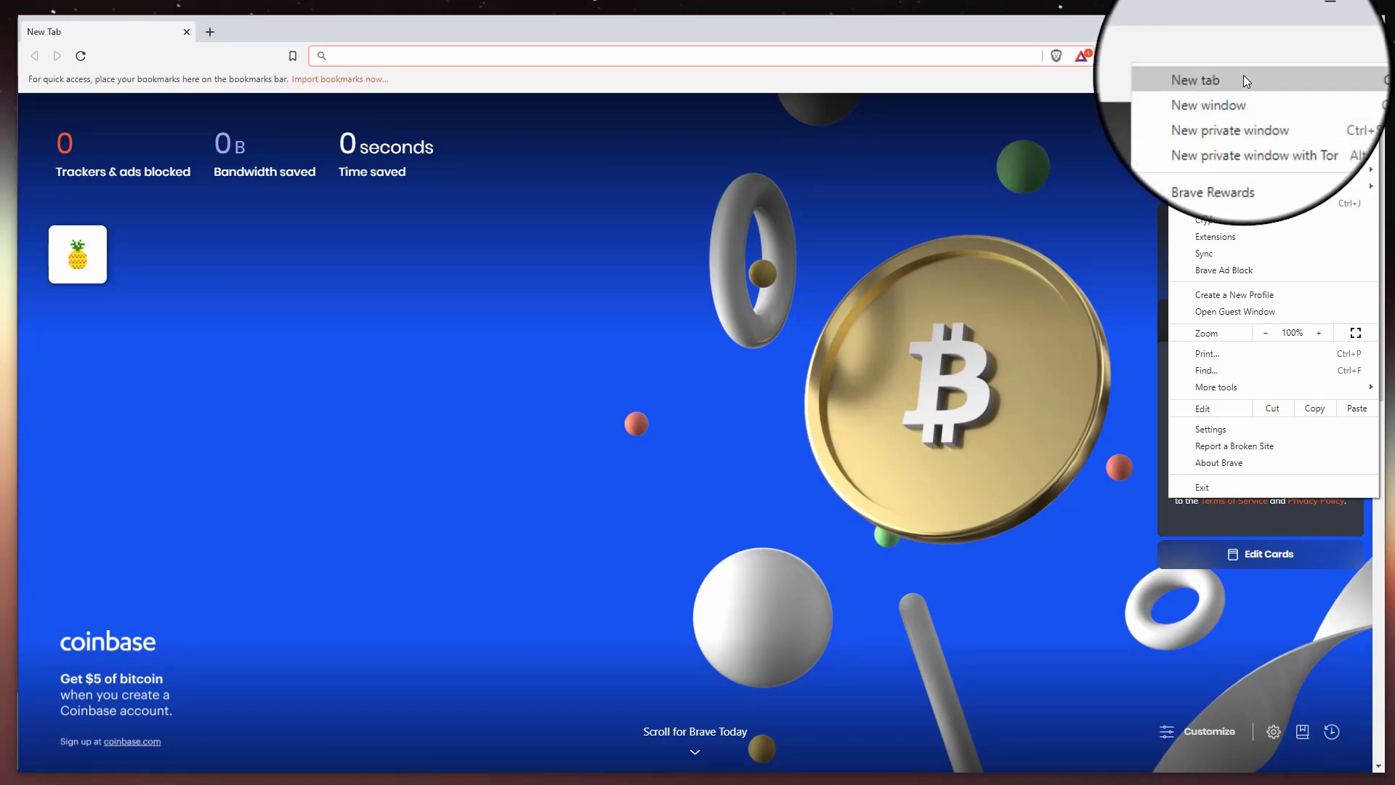
pyautogui.press('Down')
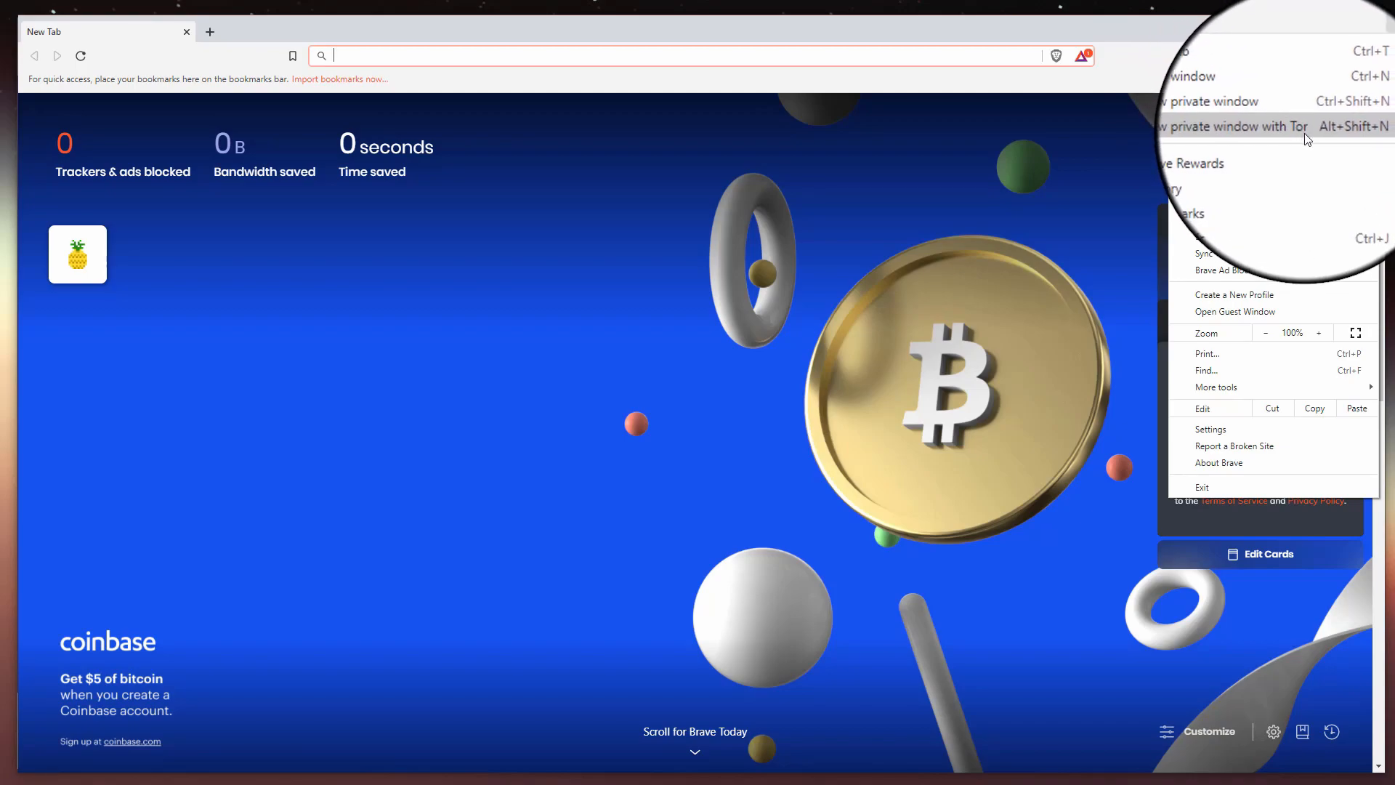
pyautogui.click(1305, 133)
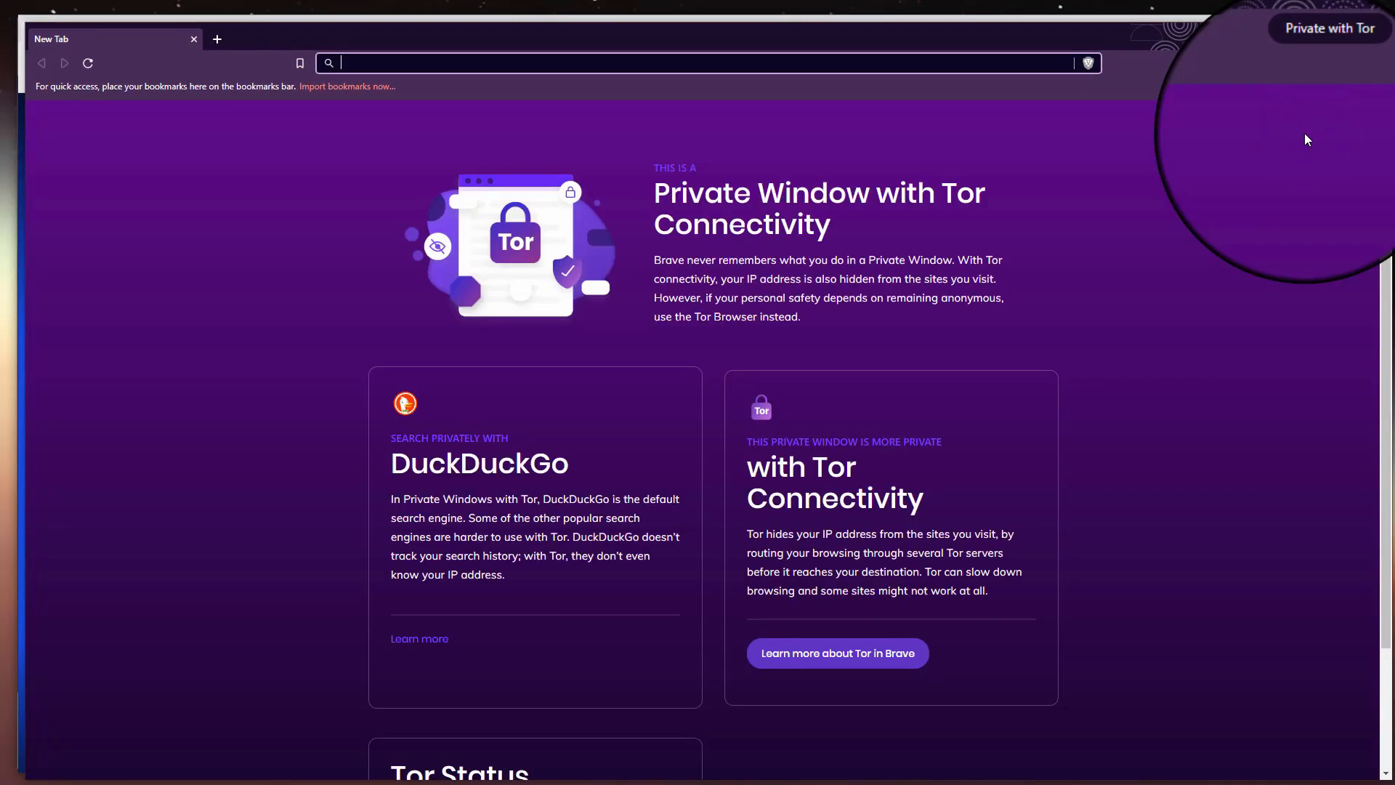
pyautogui.scroll(-2, 1305, 133)
pyautogui.moveTo(492, 661); pyautogui.dragTo(365, 637)
pyautogui.click(466, 671)
pyautogui.scroll(2, 467, 671)
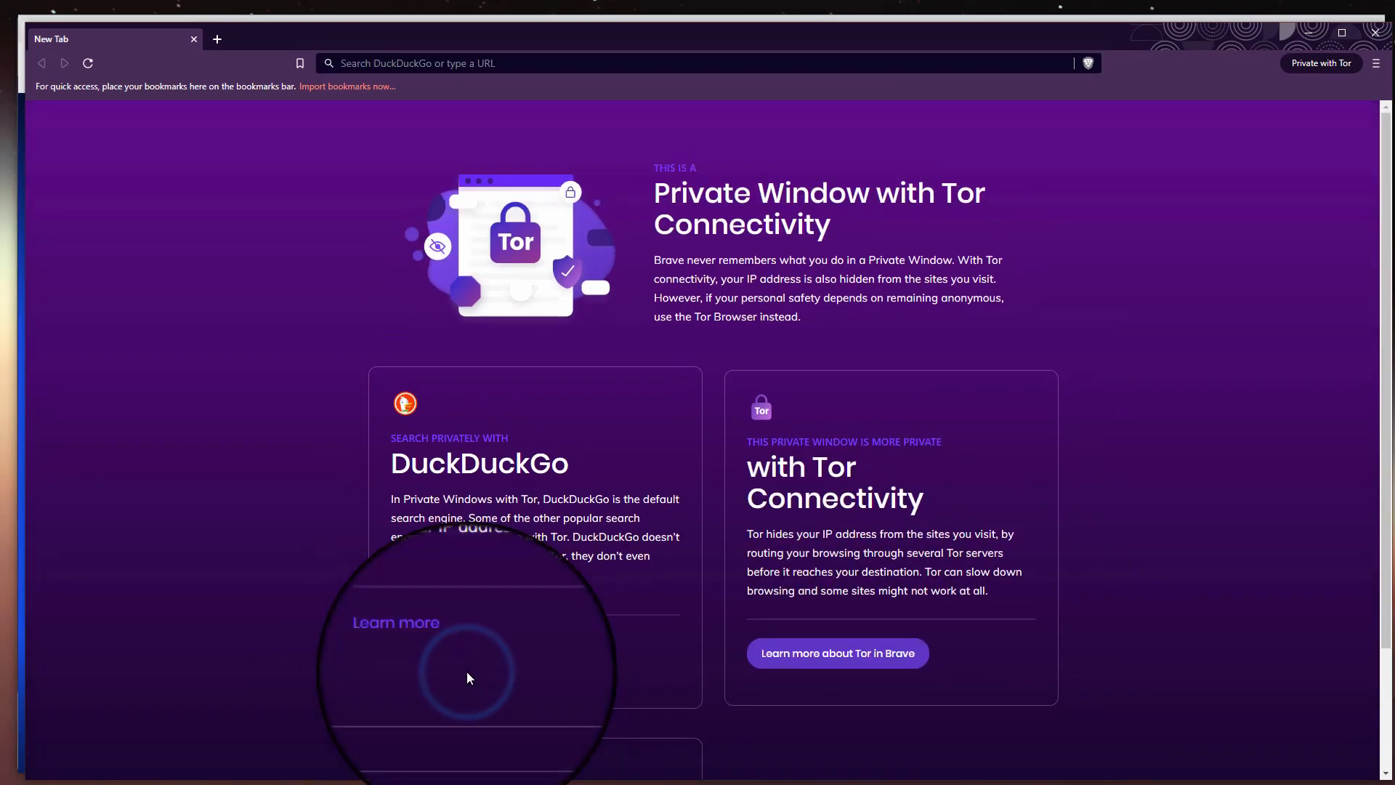
# - Search DuckDuckGo for "china news" in the private Tor window
pyautogui.click(353, 63)
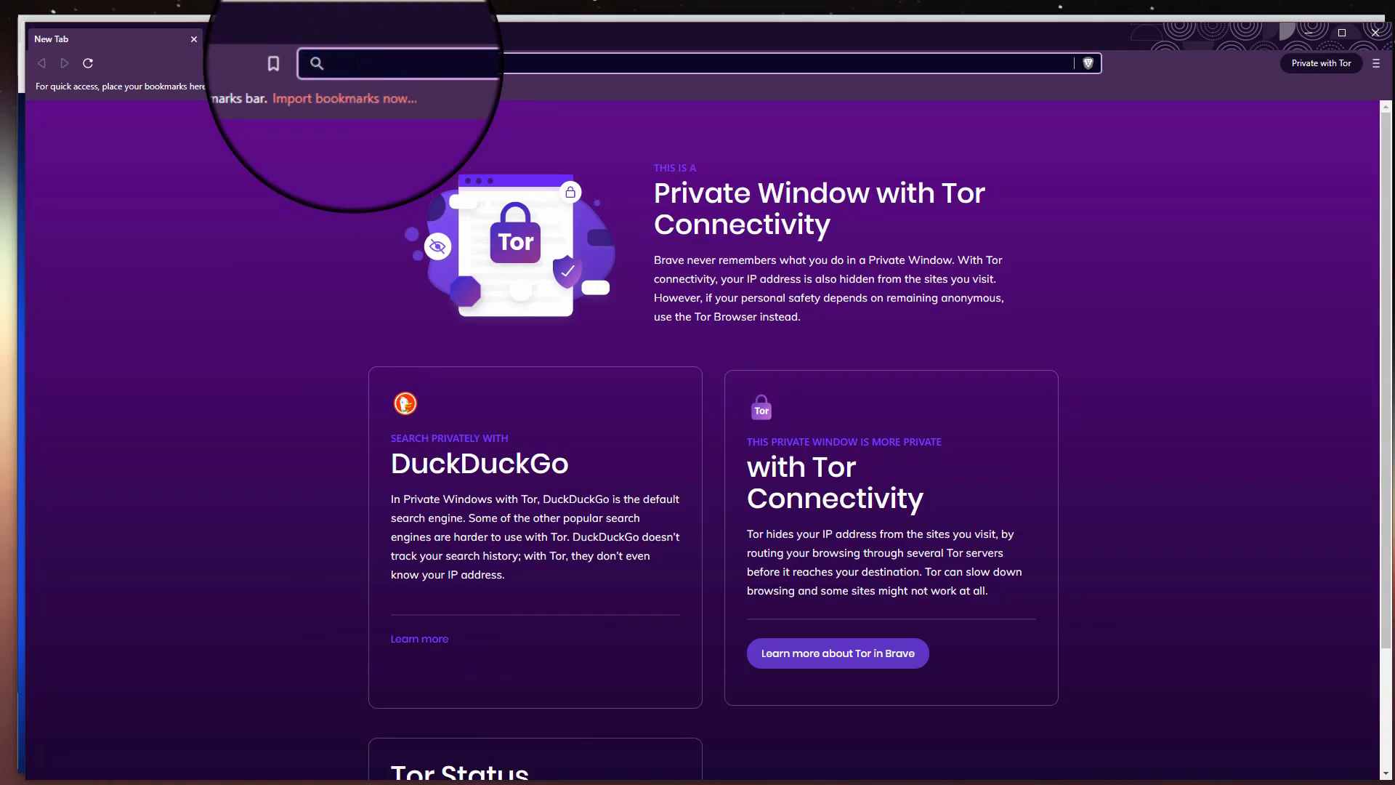
pyautogui.write('china news')
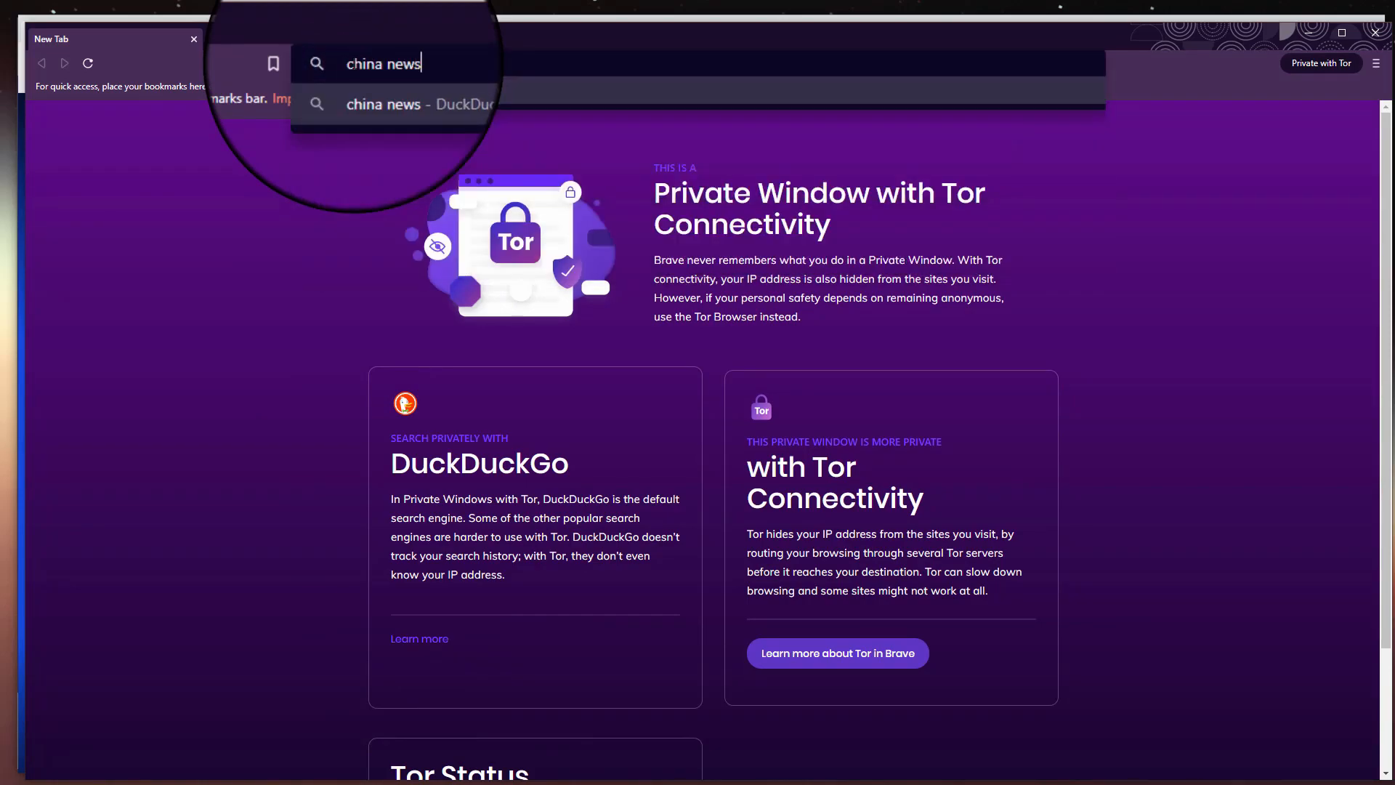
pyautogui.press('Return')
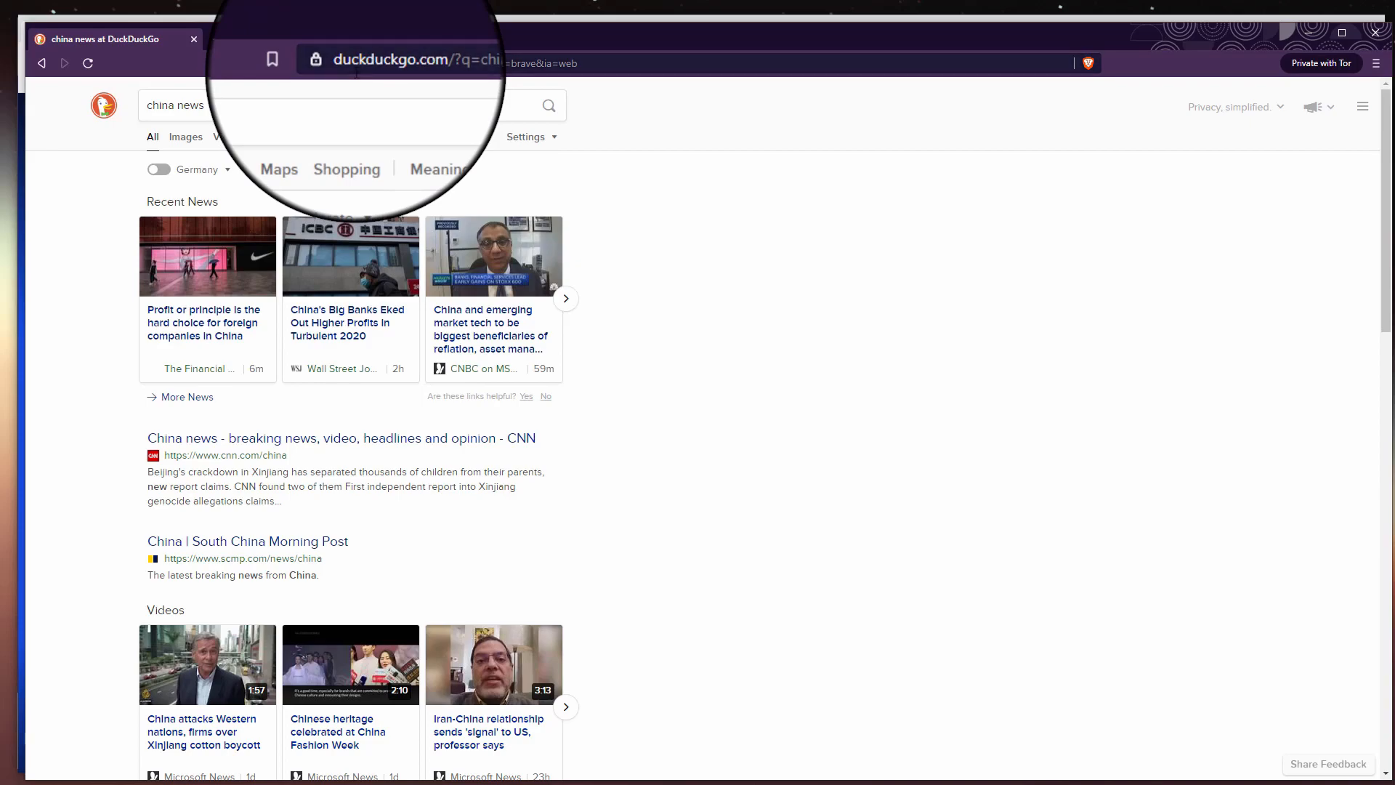
pyautogui.click(359, 63)
pyautogui.moveTo(359, 62); pyautogui.dragTo(418, 70)
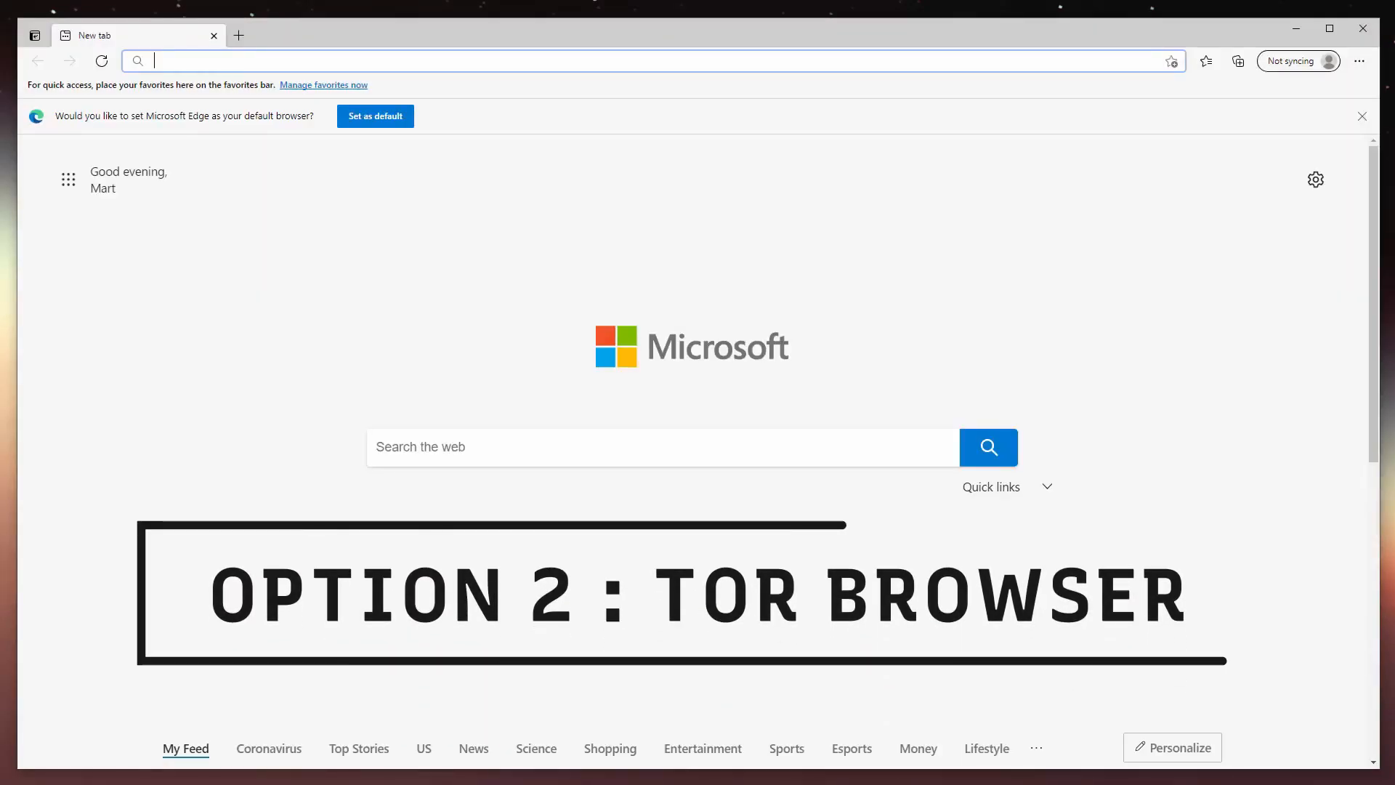
# - In Microsoft Edge, search the web for "tor" and open the Tor Project site from the results
pyautogui.click(507, 447)
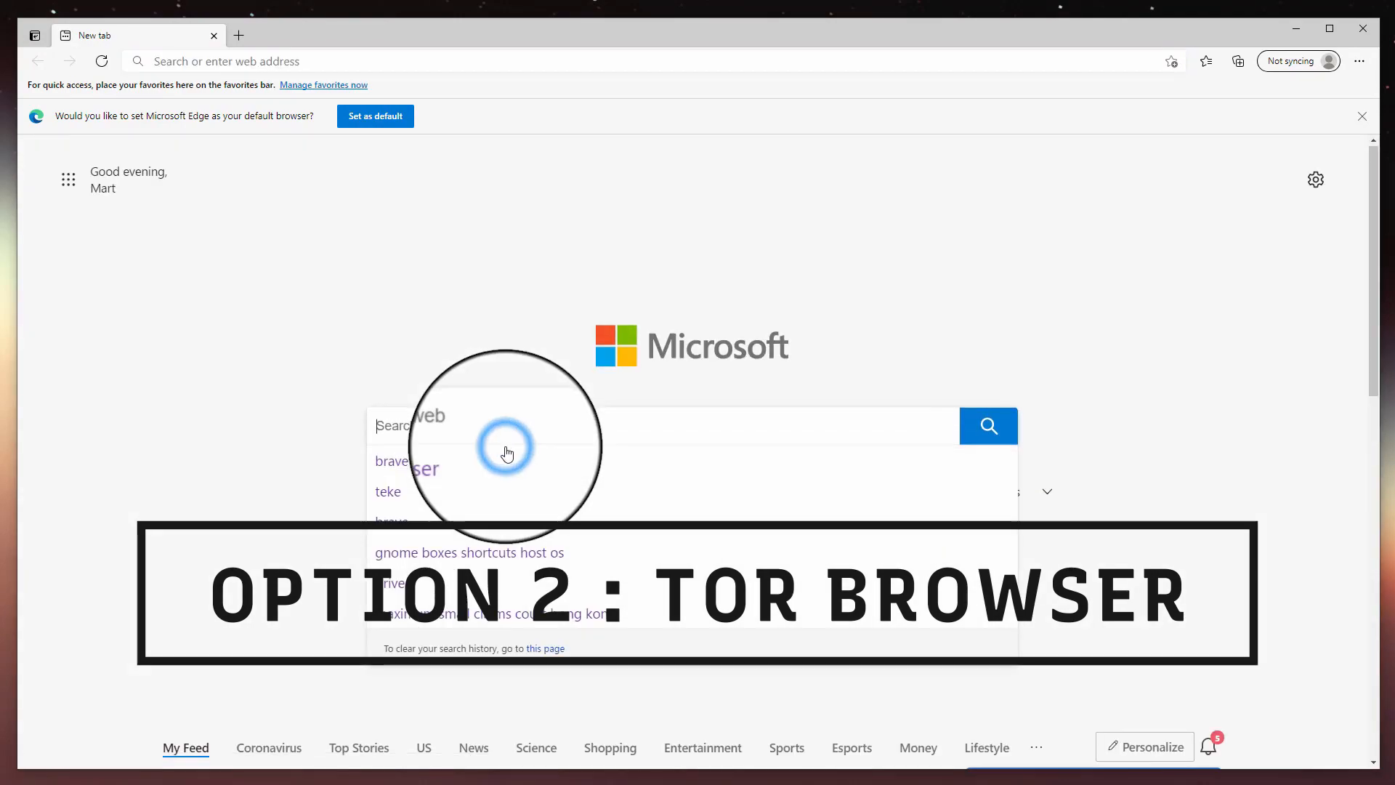
pyautogui.write('tor')
pyautogui.press('Return')
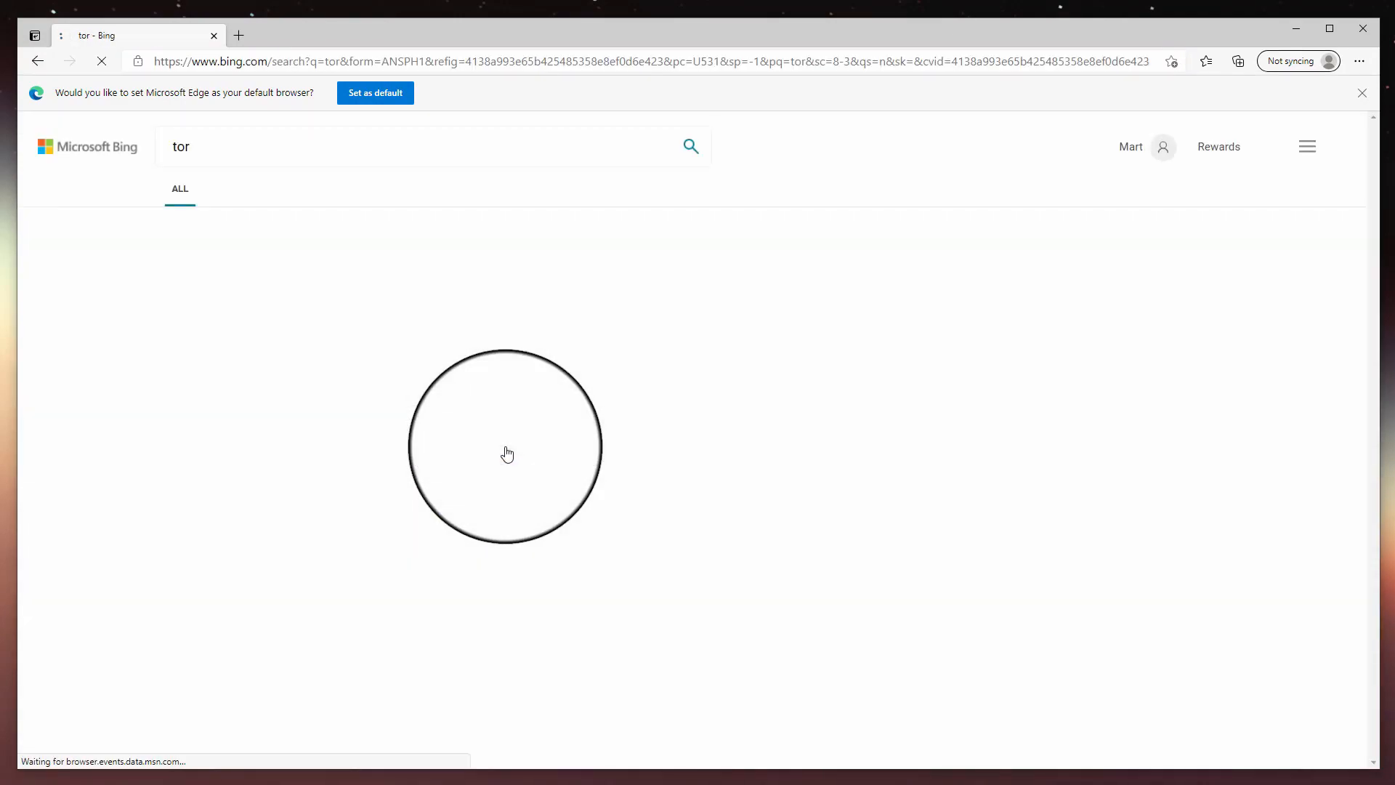
pyautogui.click(254, 326)
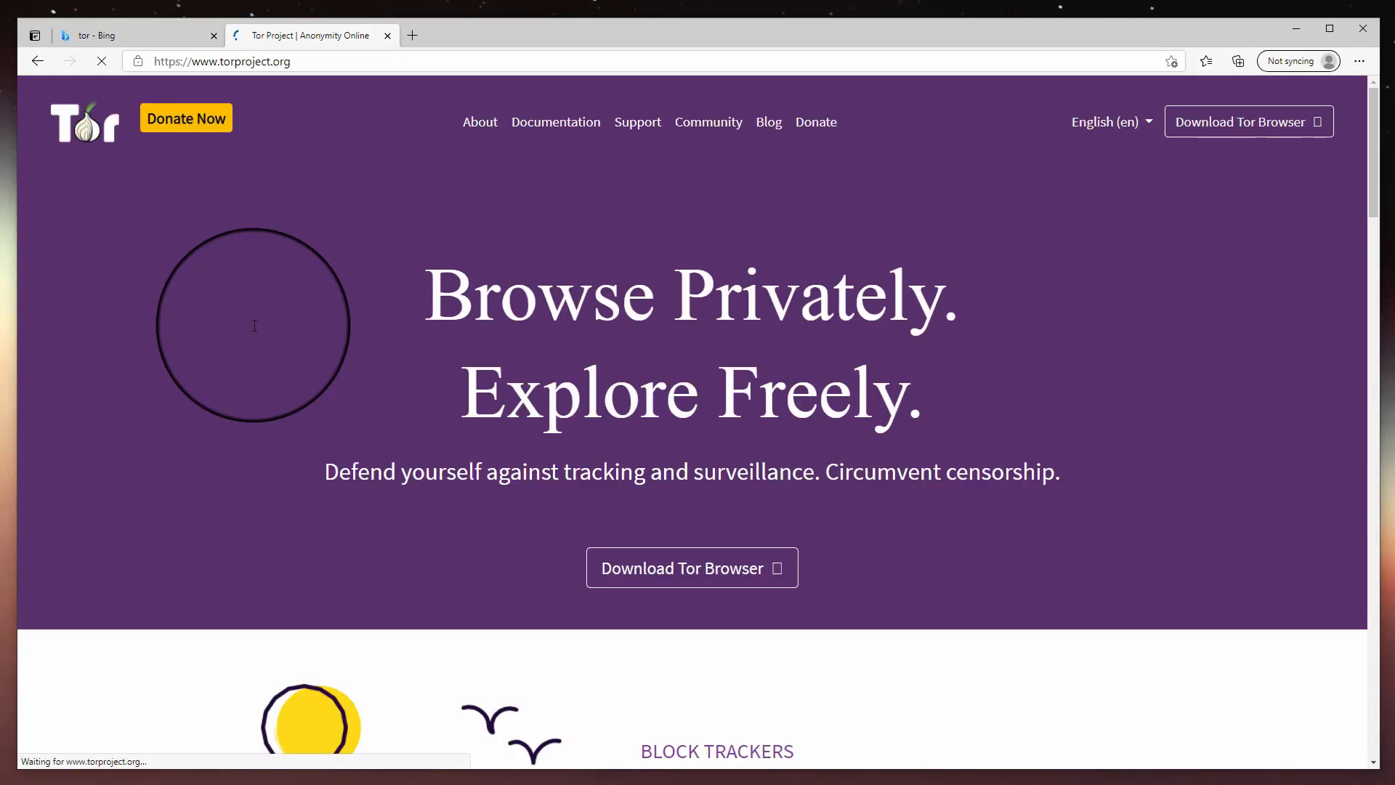
# - Download the Windows version of Tor Browser from the Tor Project's download page
pyautogui.click(749, 587)
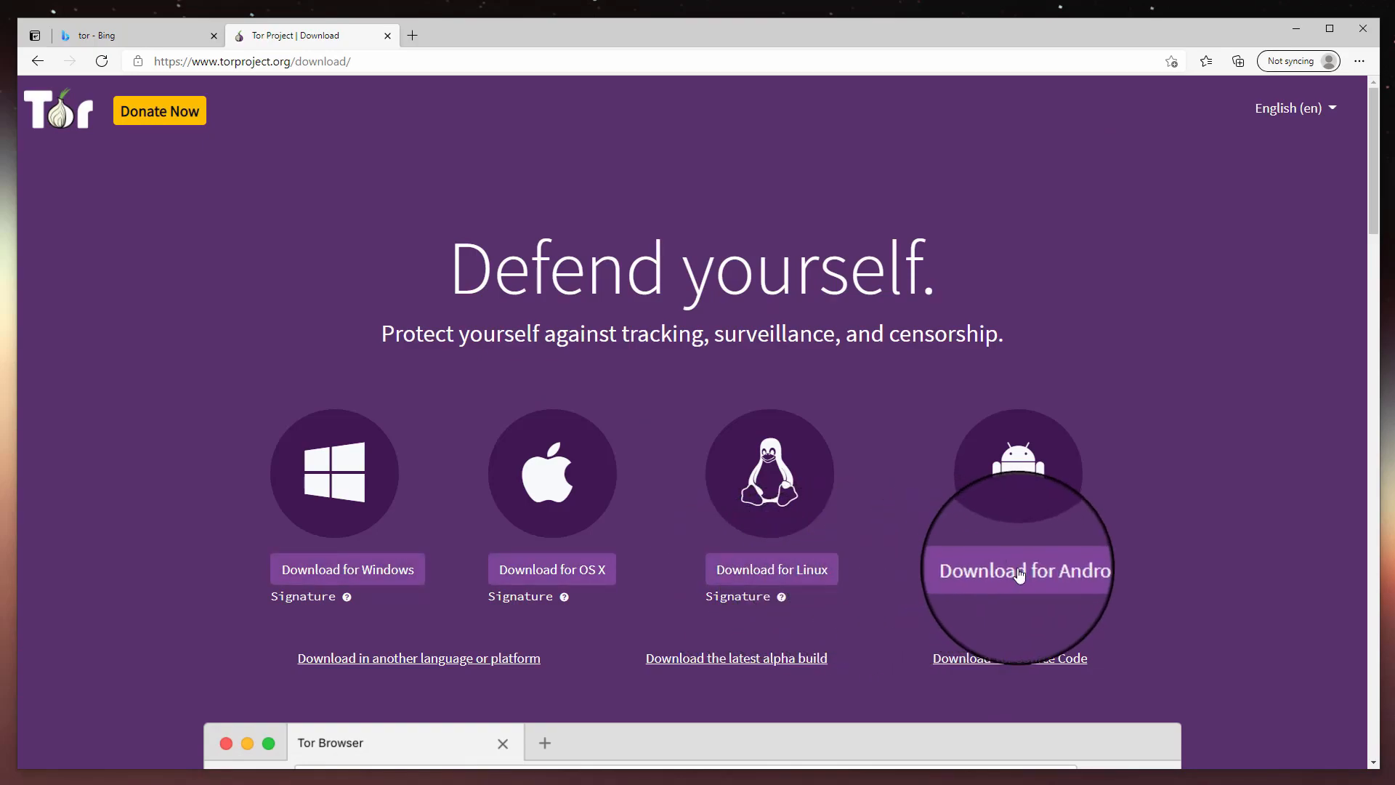
pyautogui.scroll(-1, 1018, 574)
pyautogui.scroll(-3, 1018, 575)
pyautogui.scroll(3, 834, 548)
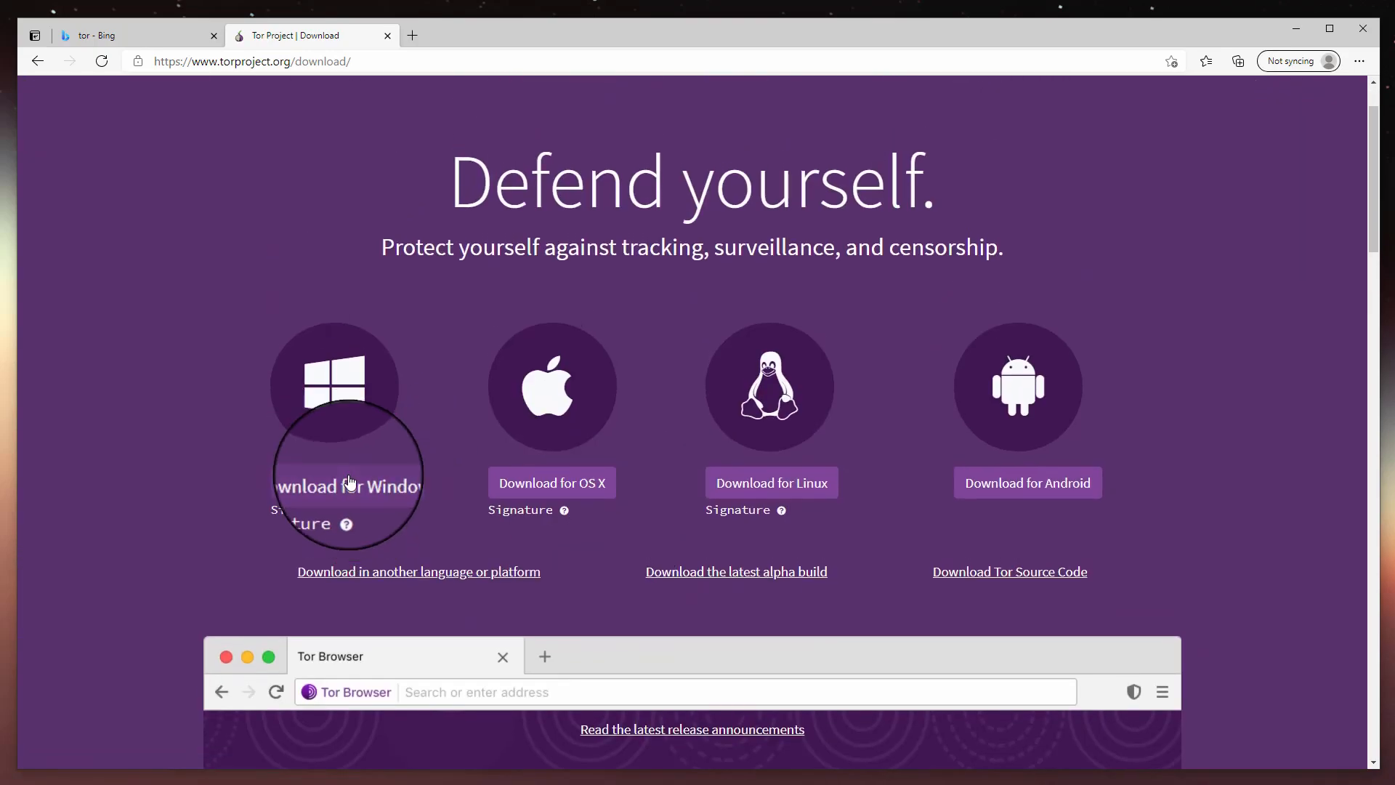
pyautogui.click(347, 475)
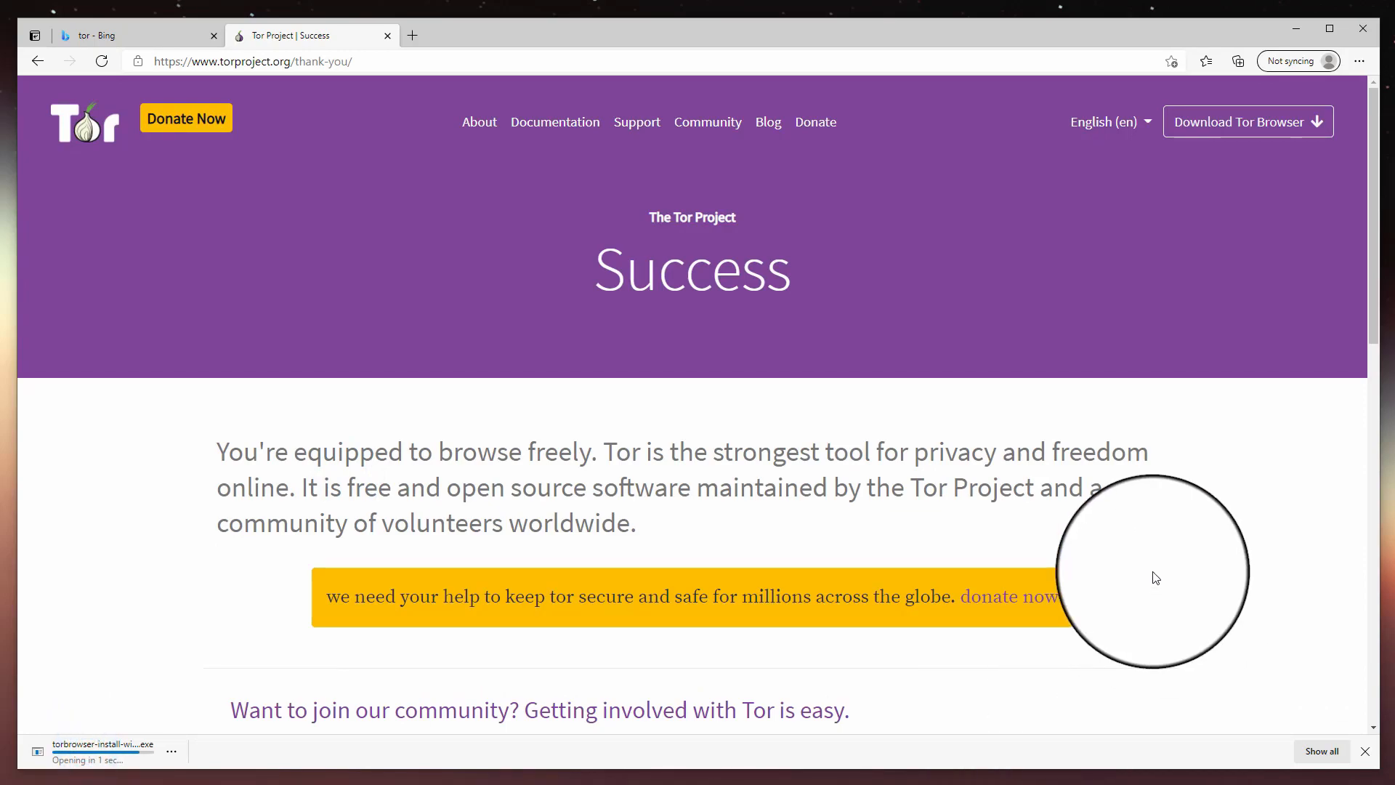
# - Install Tor Browser with the setup wizard and finish by launching it
pyautogui.click(702, 410)
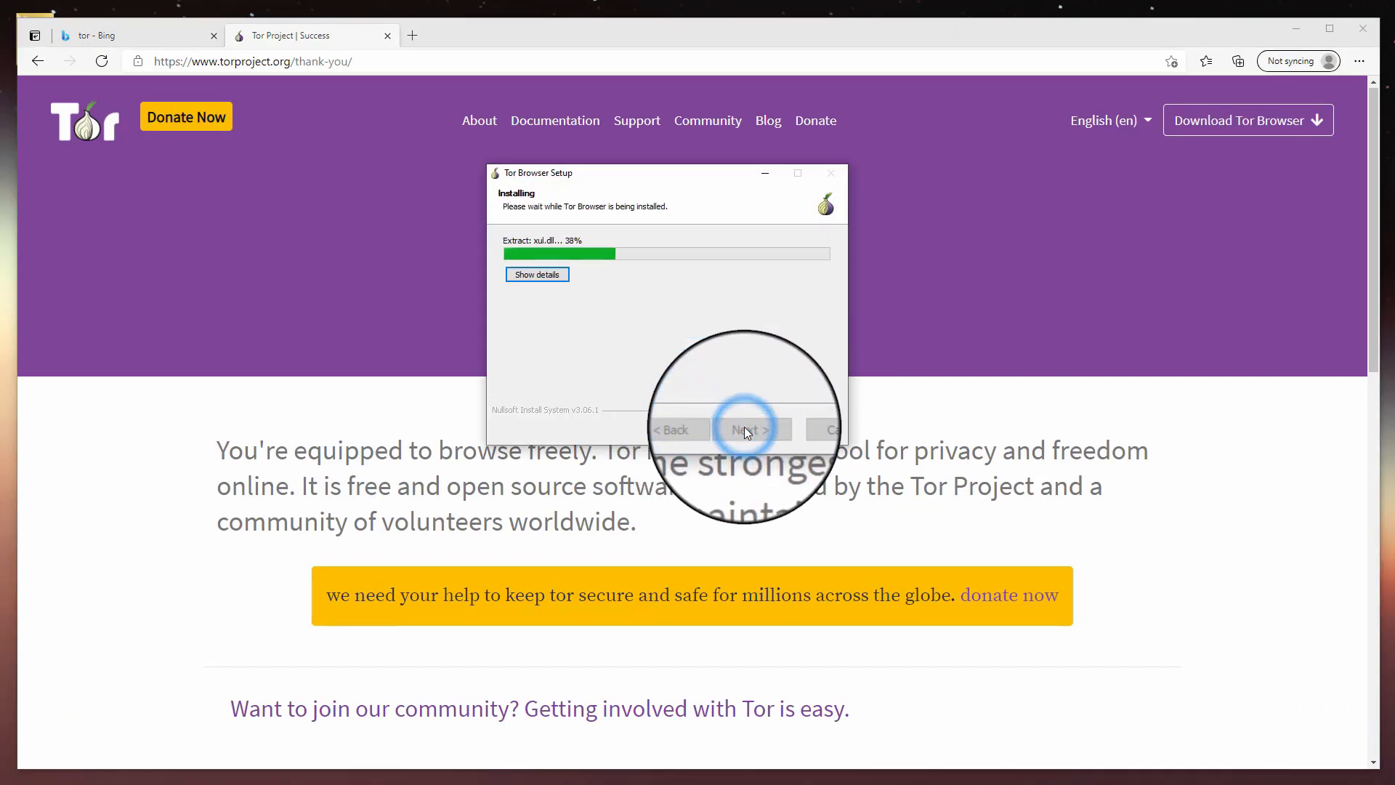
pyautogui.click(748, 428)
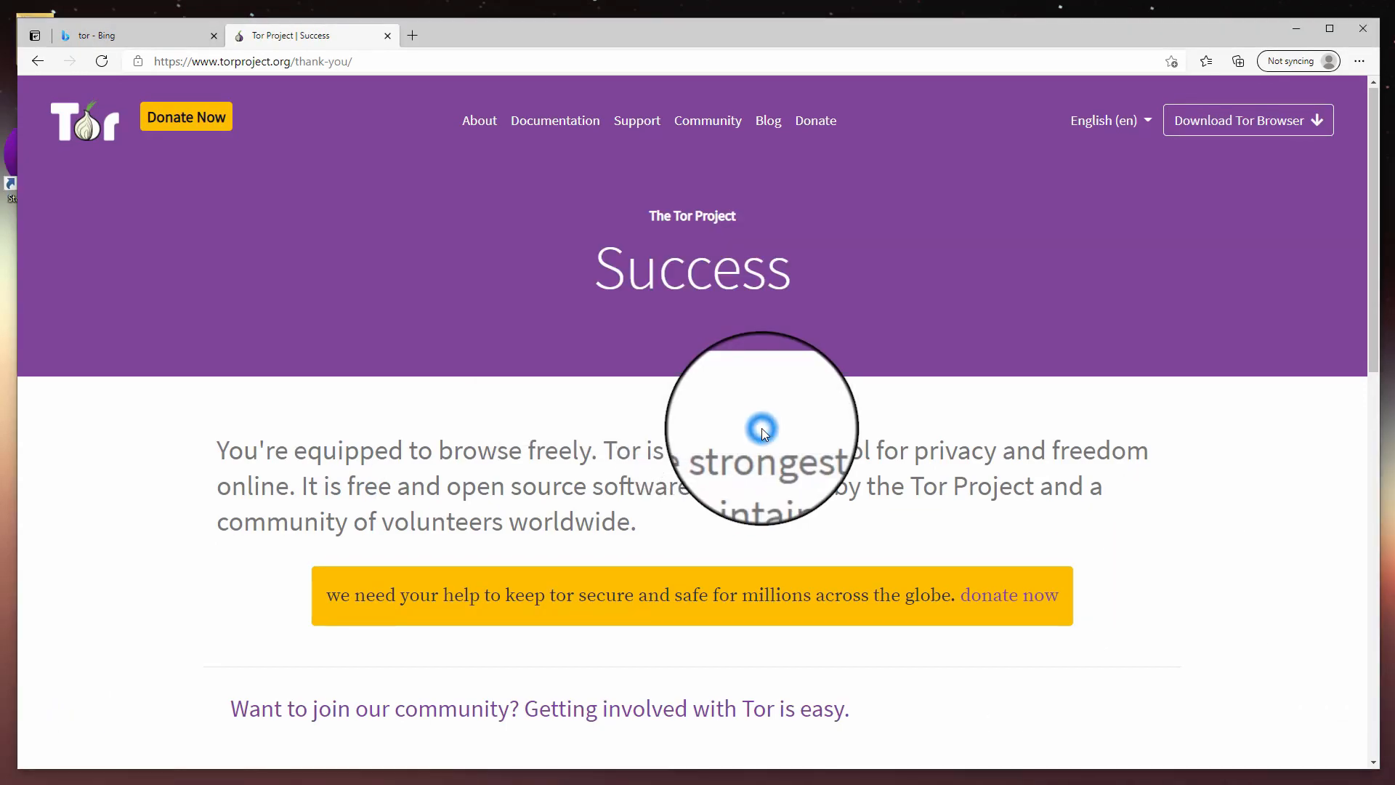
# - Open the Tor network settings and connect to Tor without enabling the censorship or proxy options
pyautogui.moveTo(699, 166); pyautogui.dragTo(691, 166)
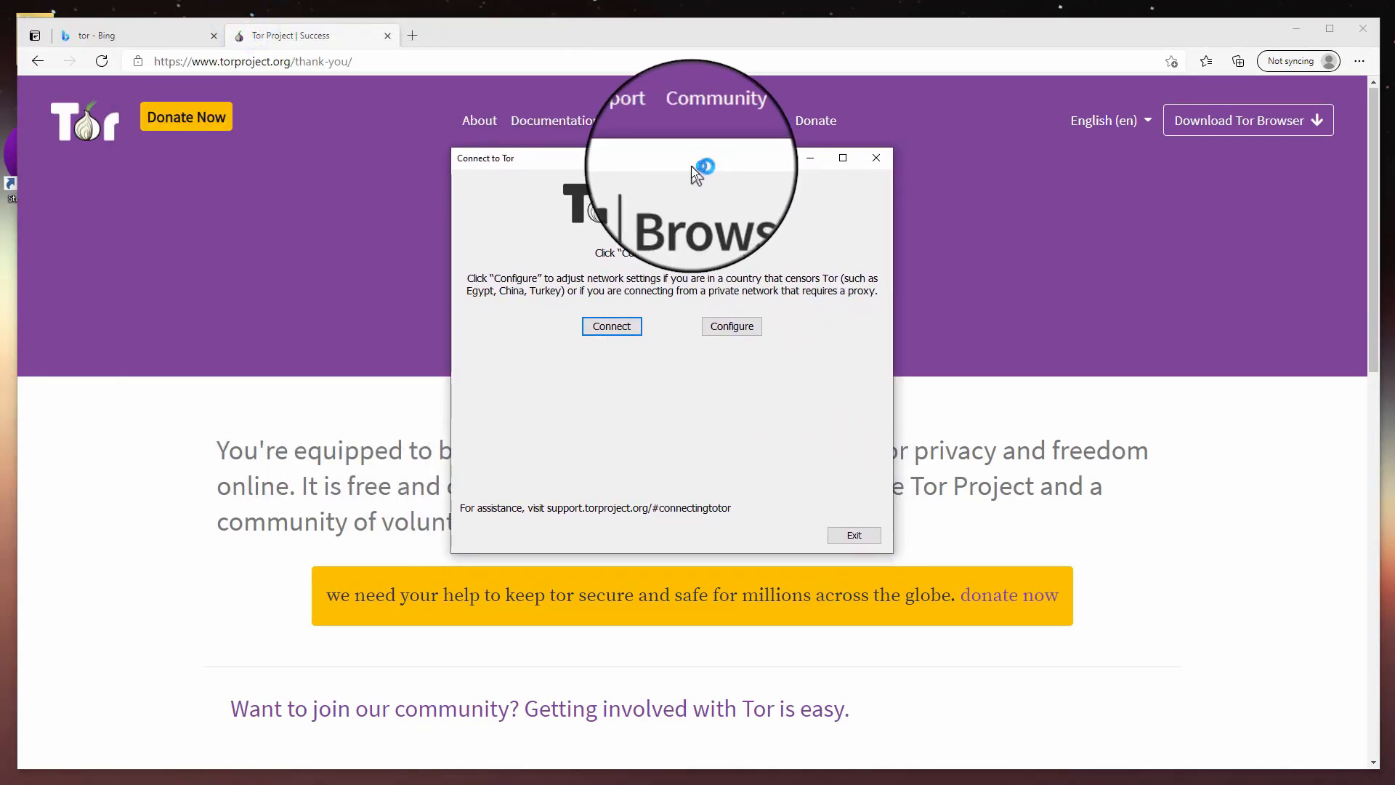
pyautogui.click(721, 324)
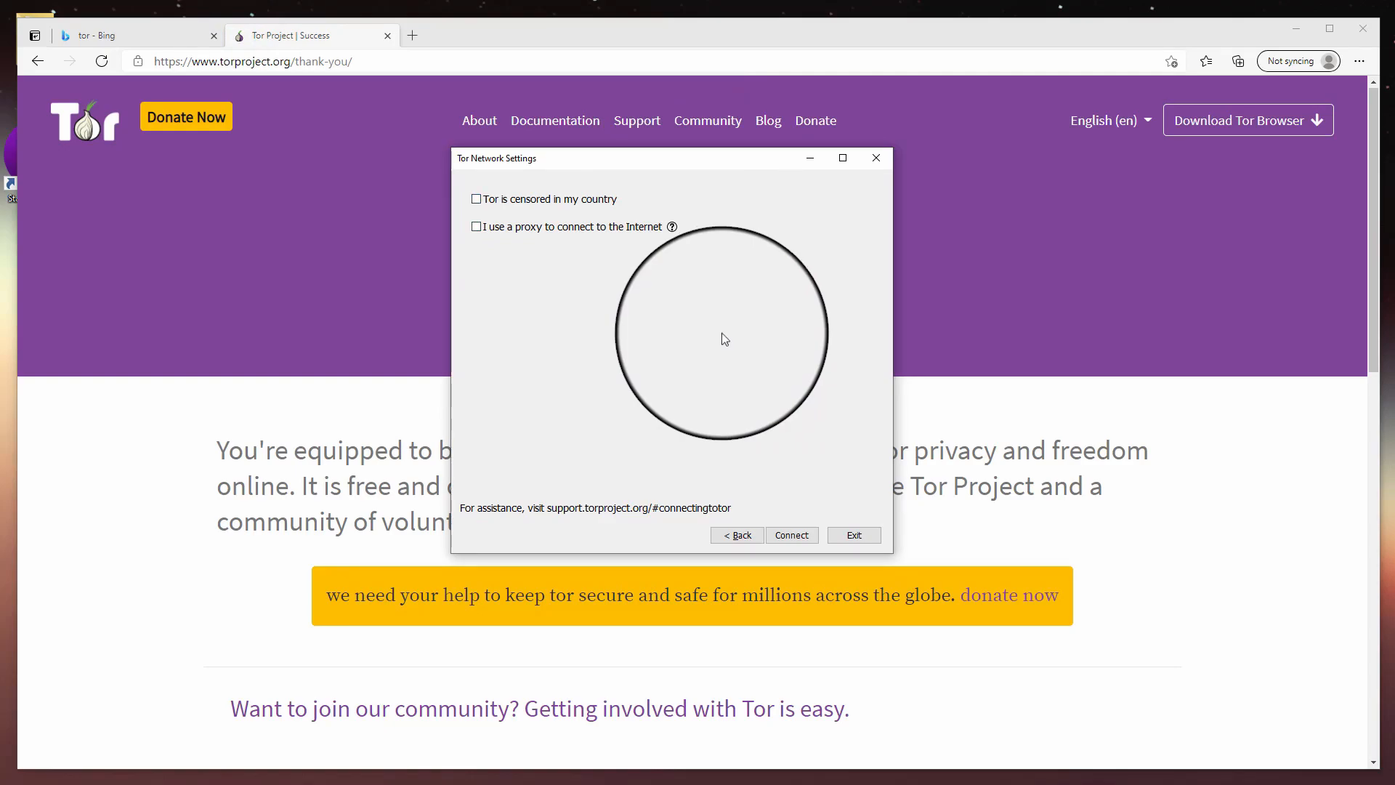
pyautogui.click(793, 535)
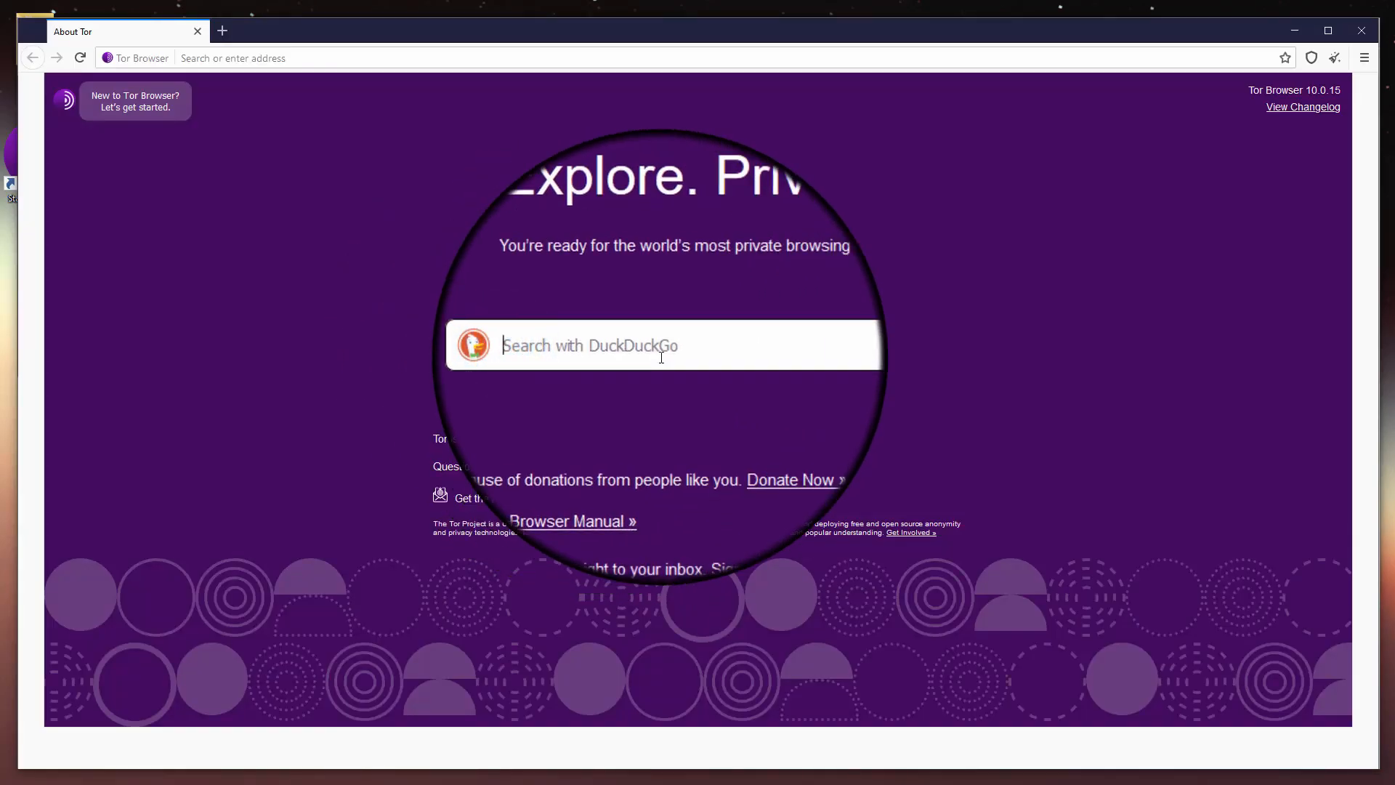
pyautogui.write('darl.fa')
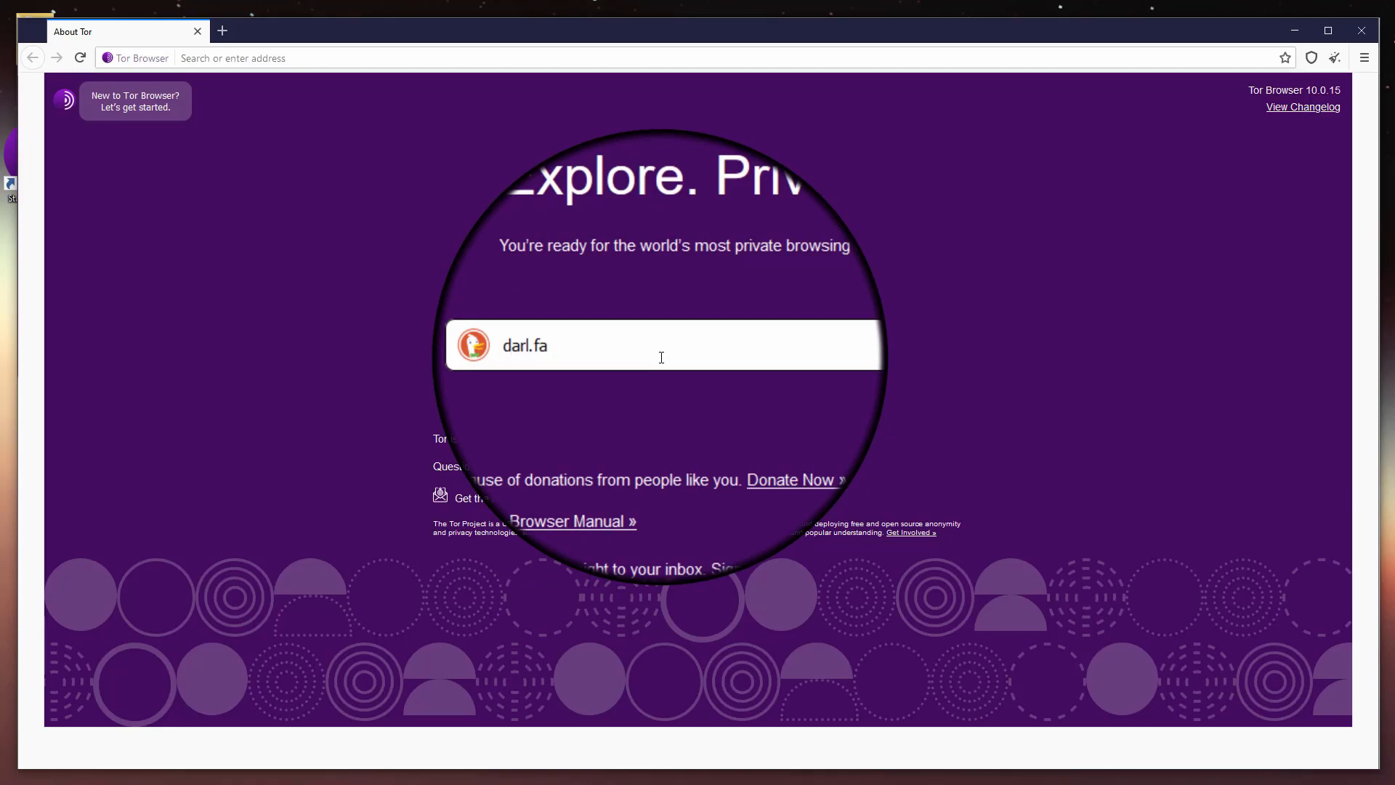
pyautogui.hotkey('ctrl', 'a')
pyautogui.press('BackSpace')
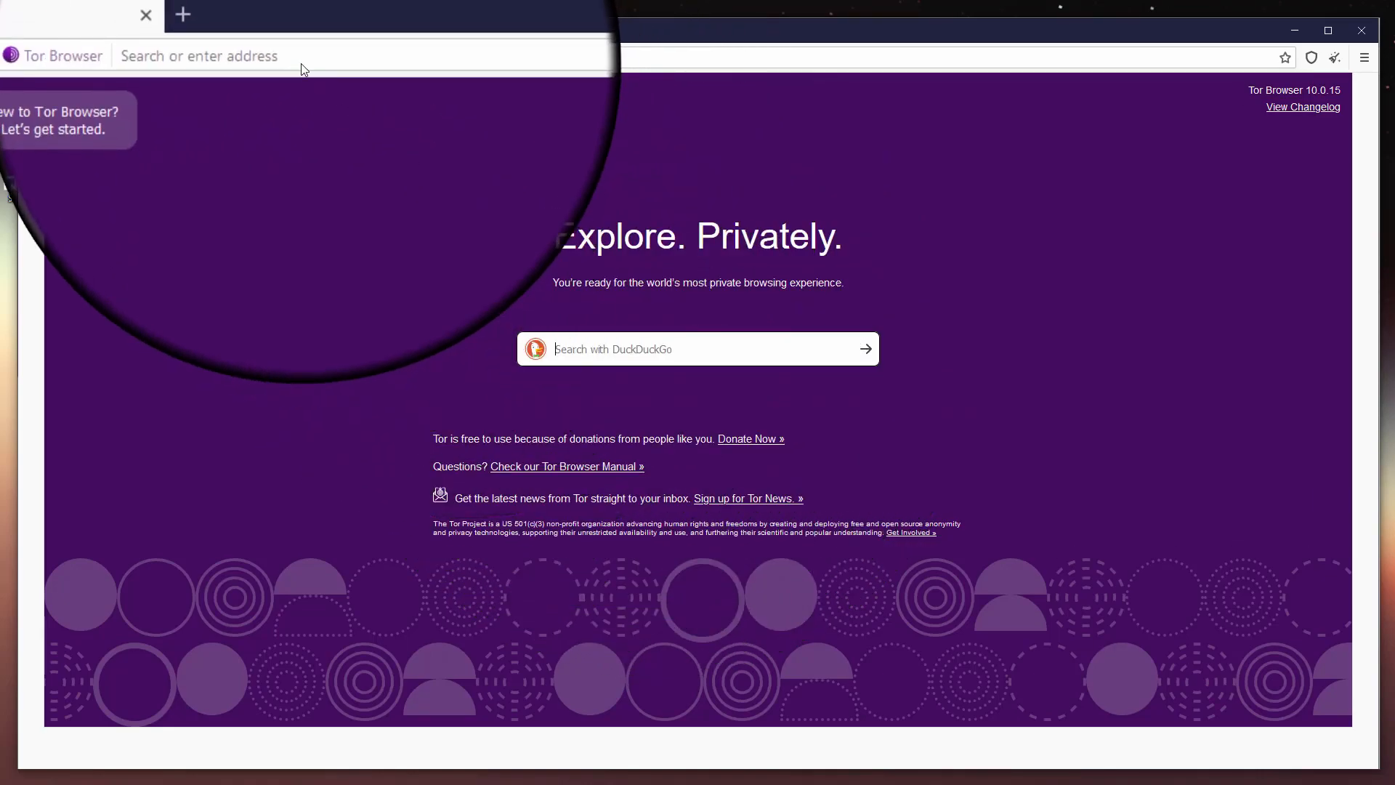
pyautogui.click(302, 64)
pyautogui.write('dark')
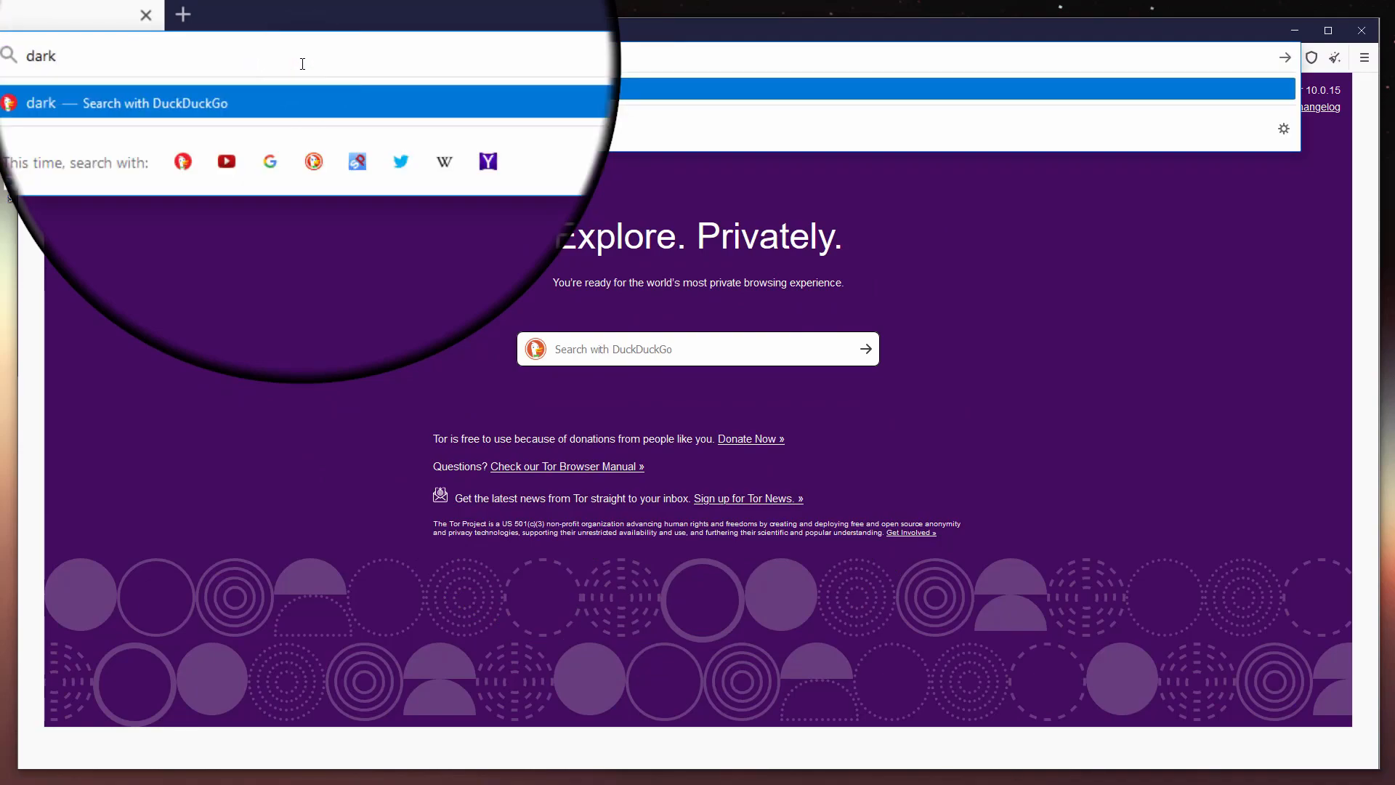
pyautogui.write('.fail')
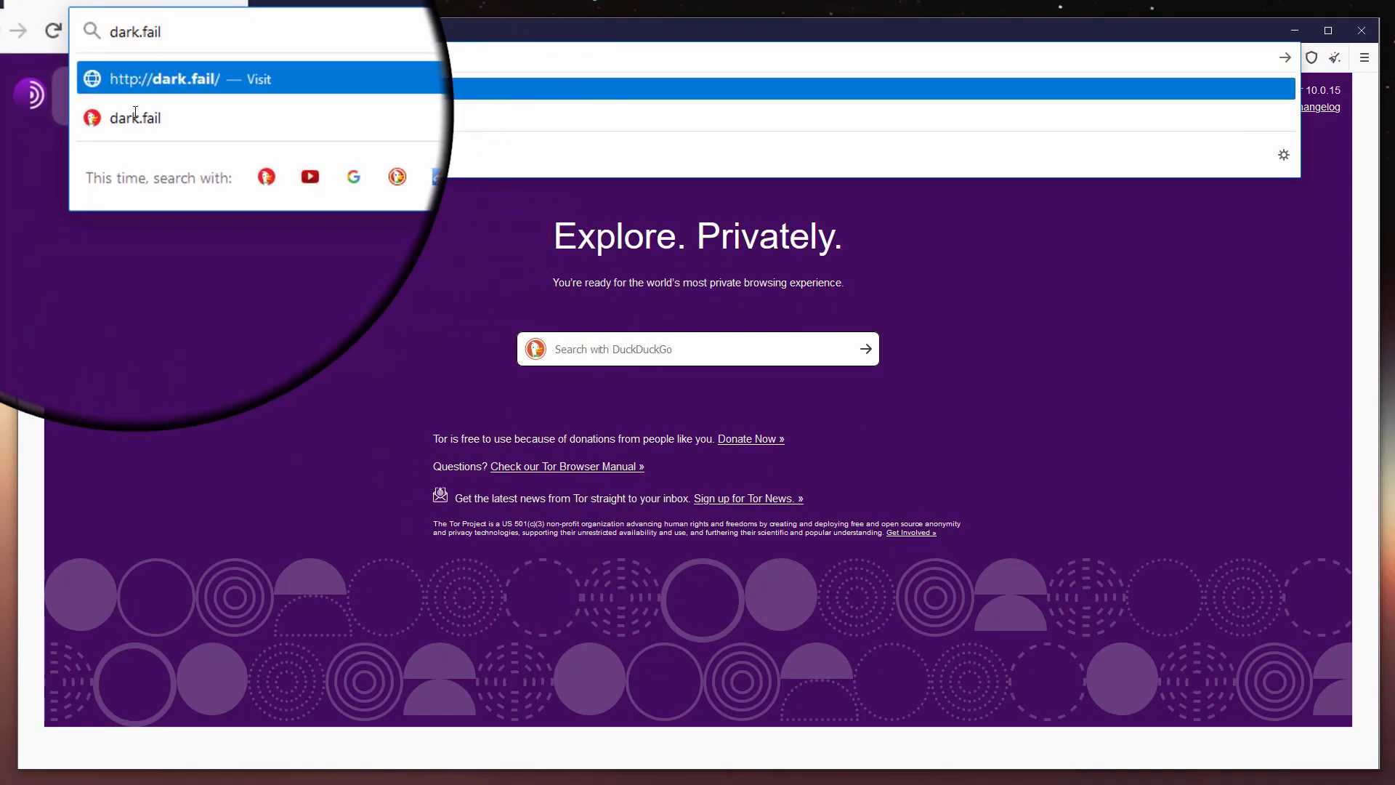
pyautogui.press('Escape')
pyautogui.press('Escape')
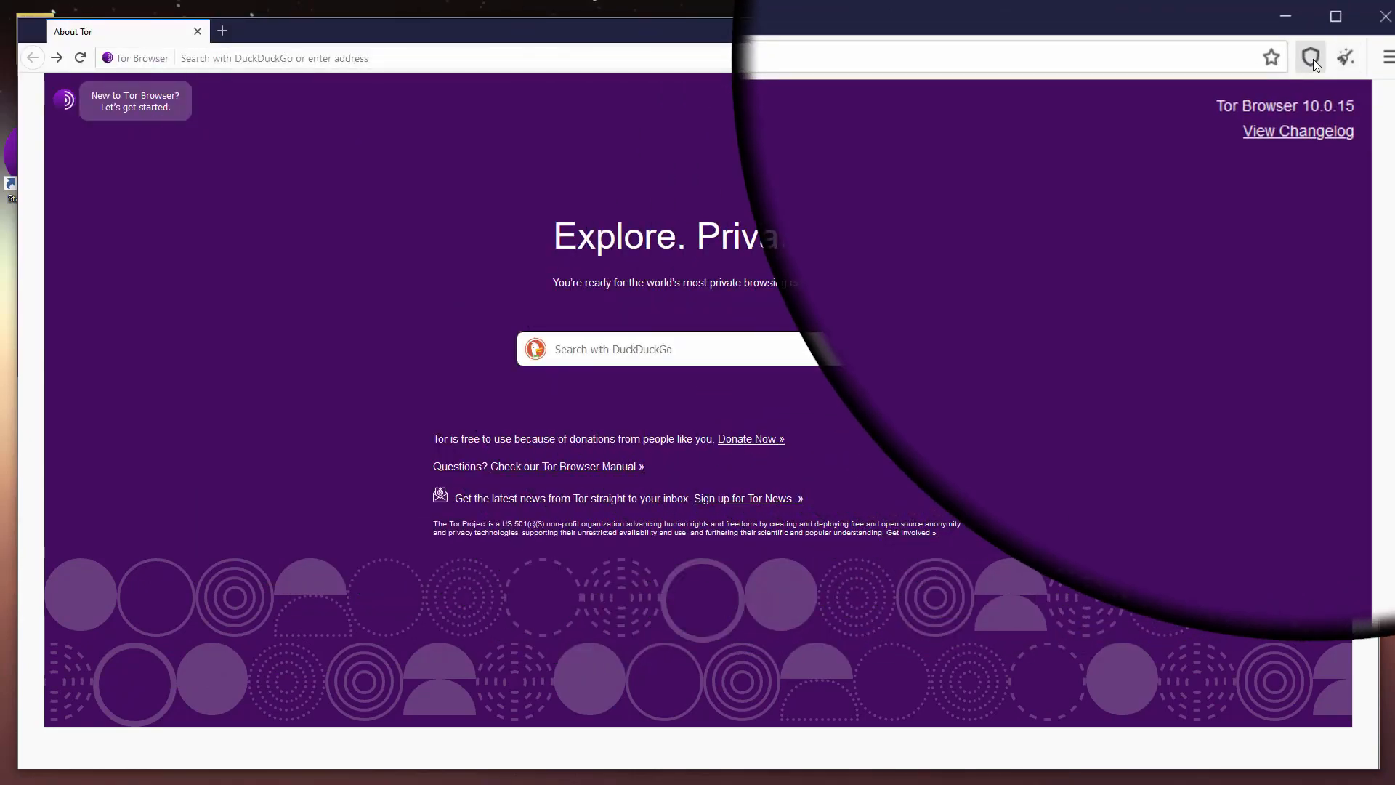
# - Open the advanced security settings and set the browser's security level to Safer
pyautogui.click(1311, 58)
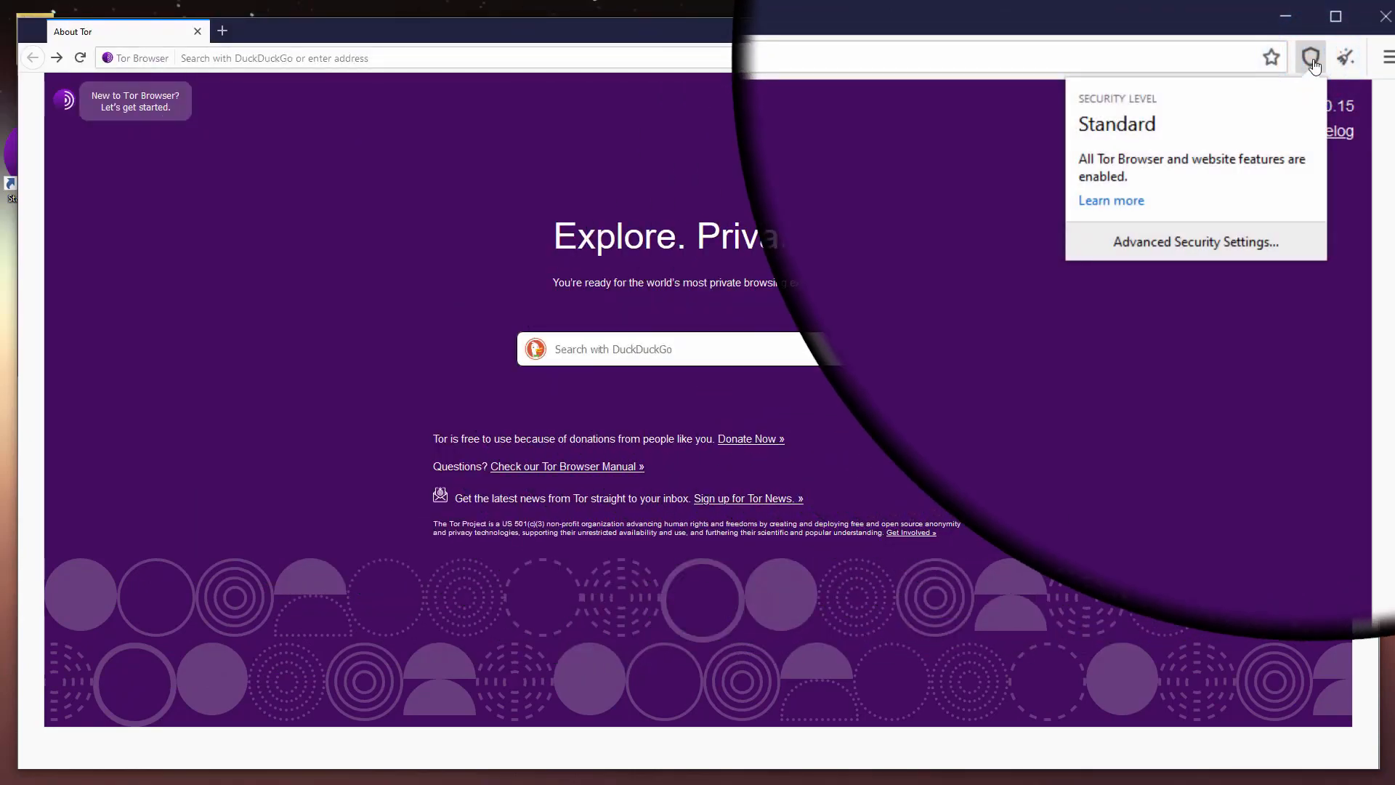
pyautogui.click(1227, 176)
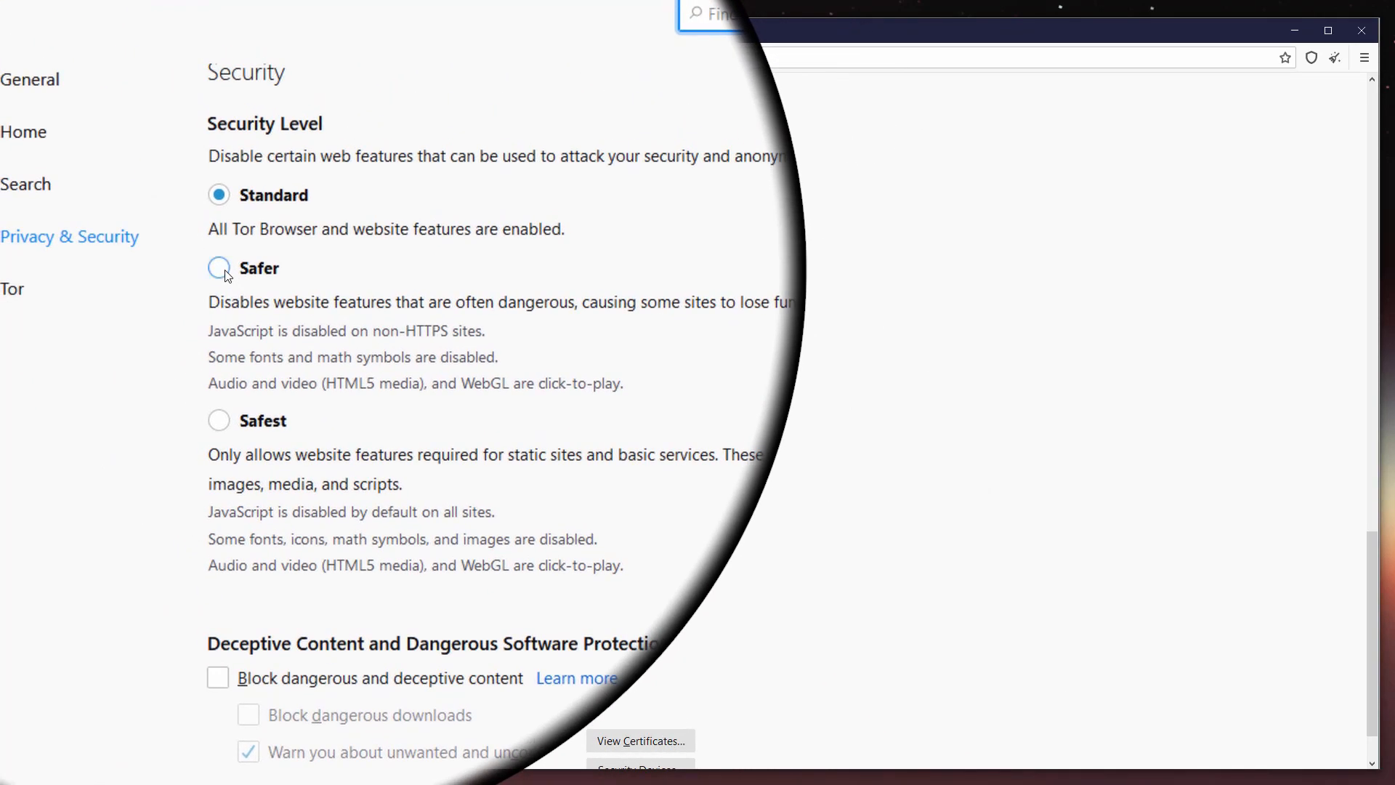
pyautogui.click(222, 268)
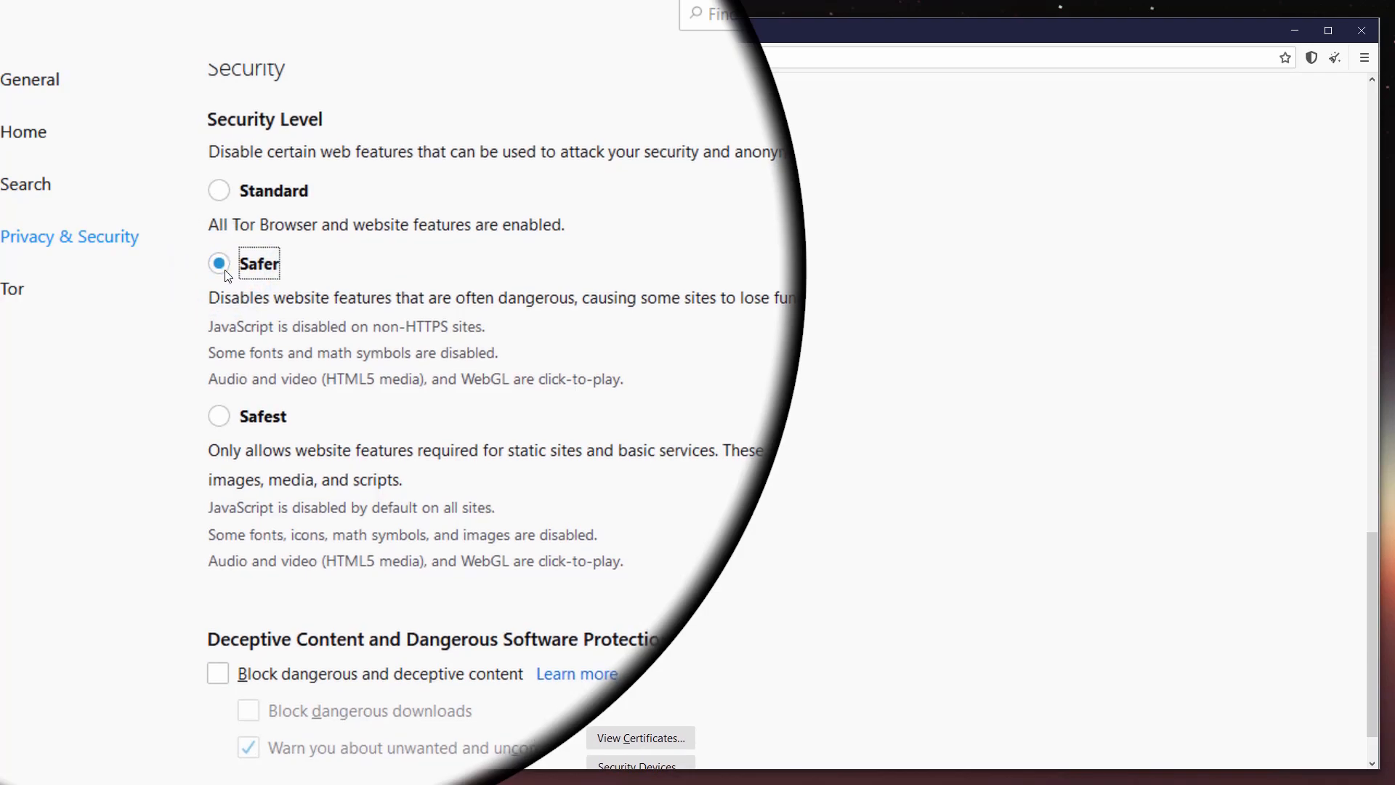
# - Go to dark.fail and switch to the site's available .onion version
pyautogui.click(343, 56)
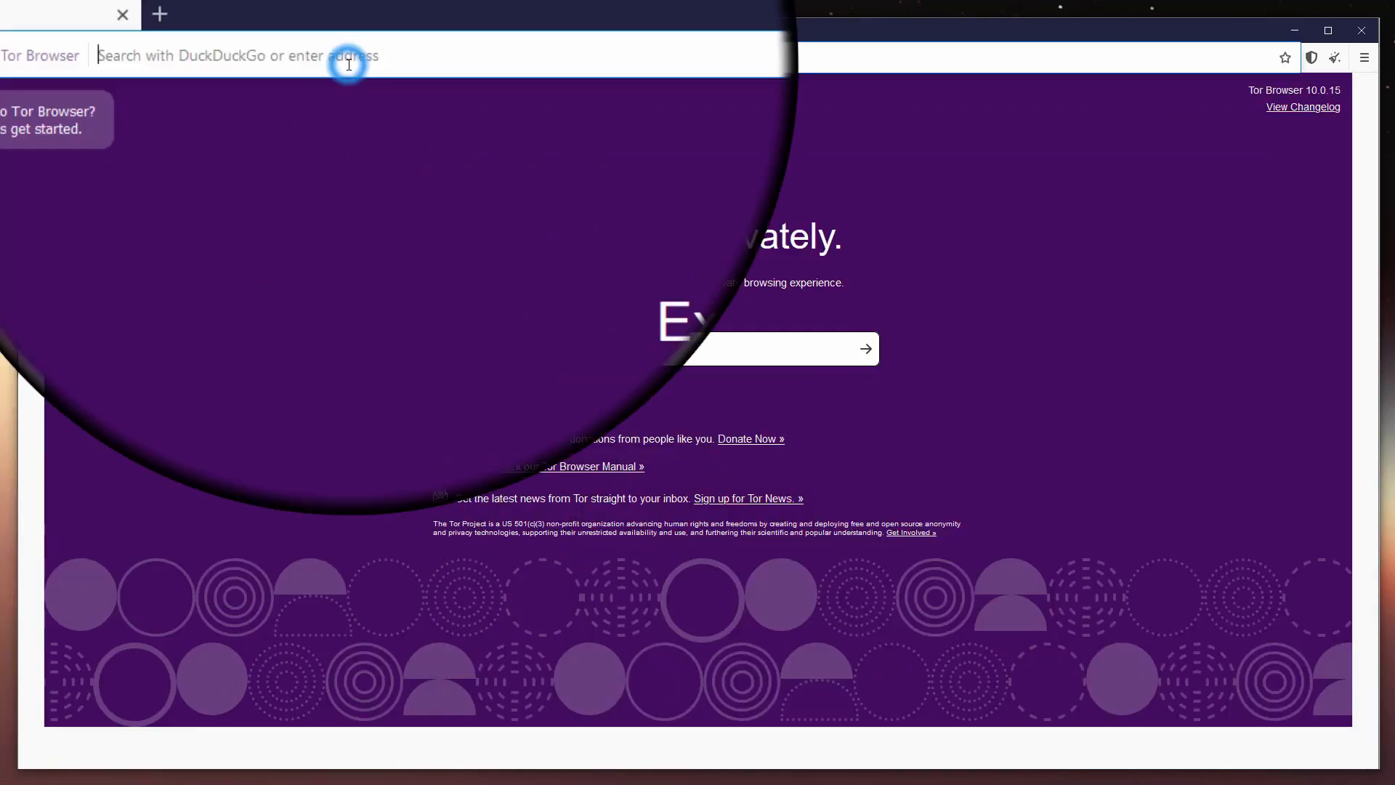
pyautogui.write('dark.fail')
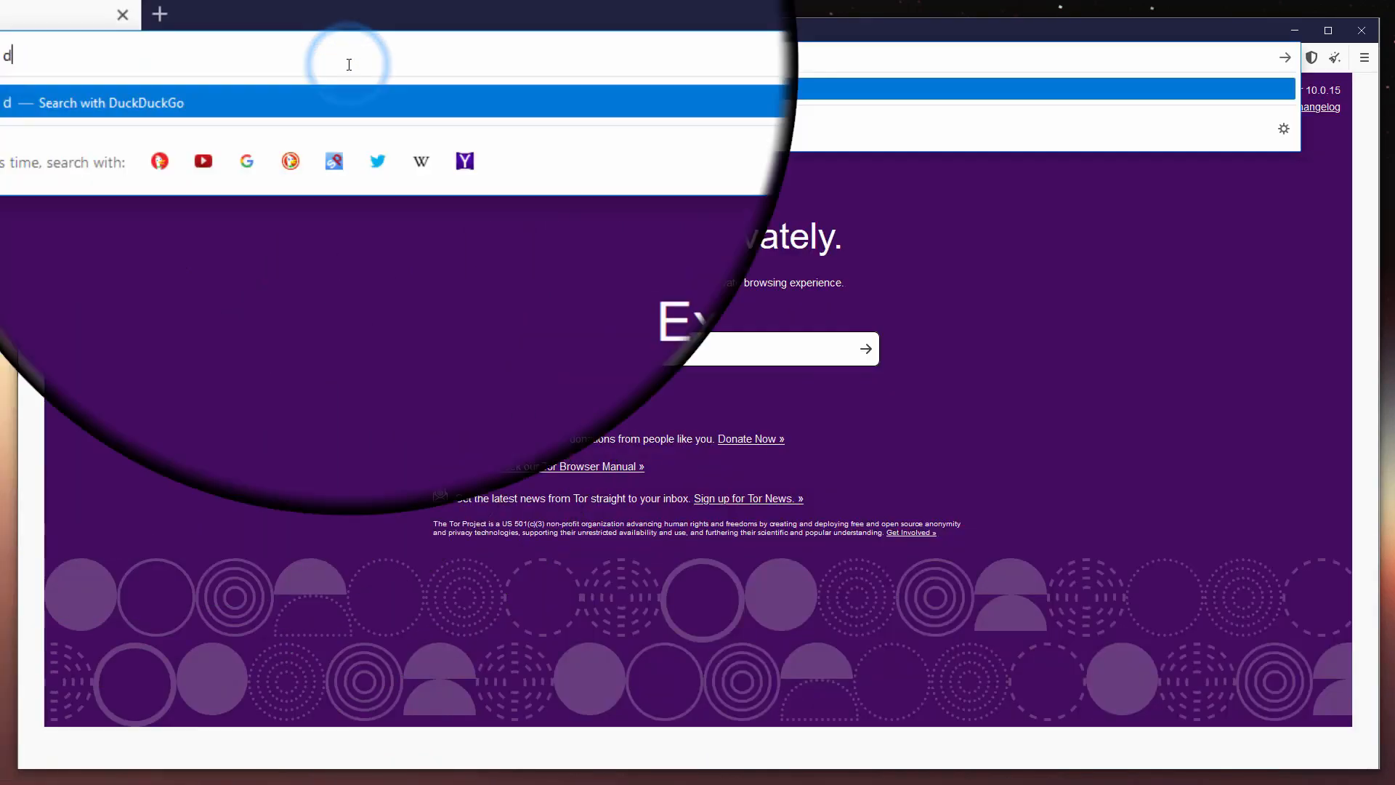
pyautogui.press('Return')
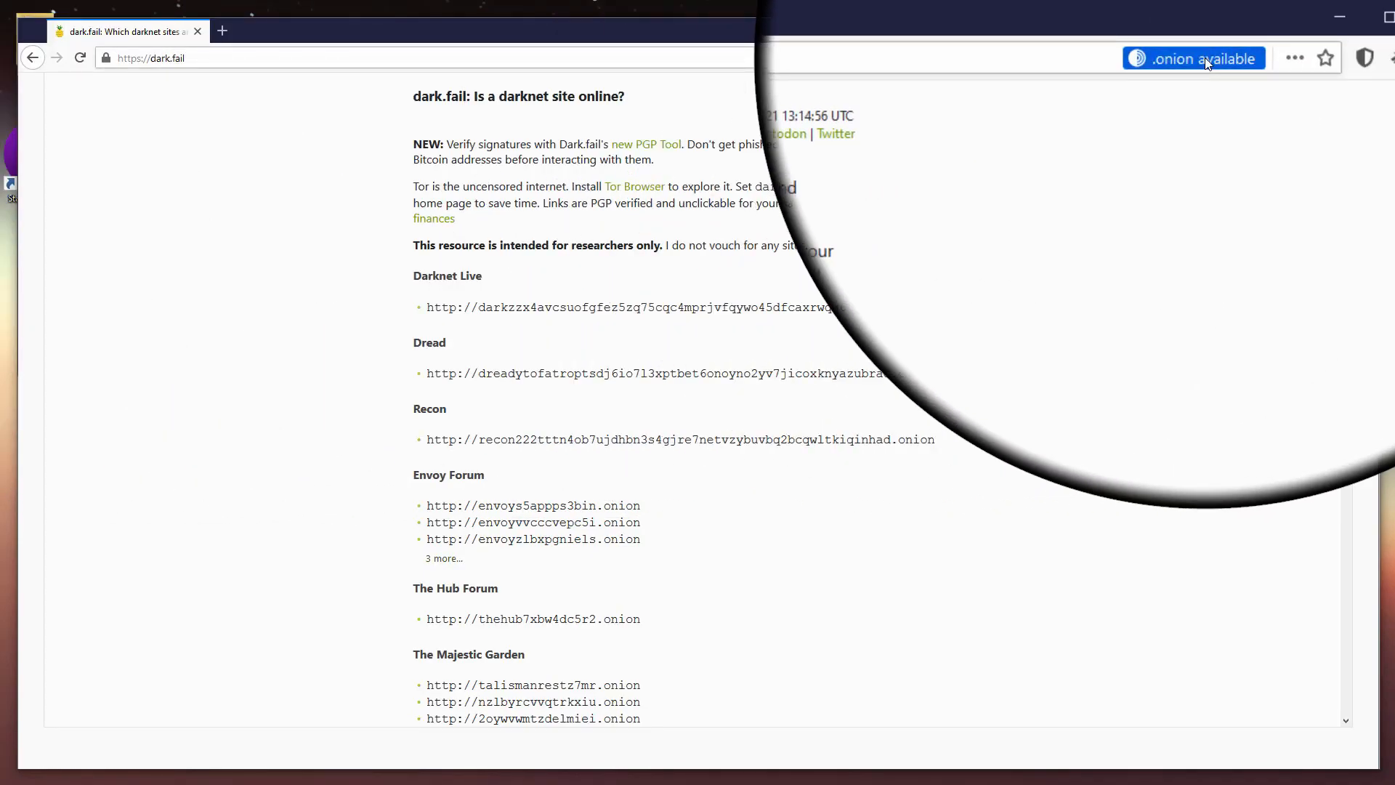
pyautogui.click(1205, 62)
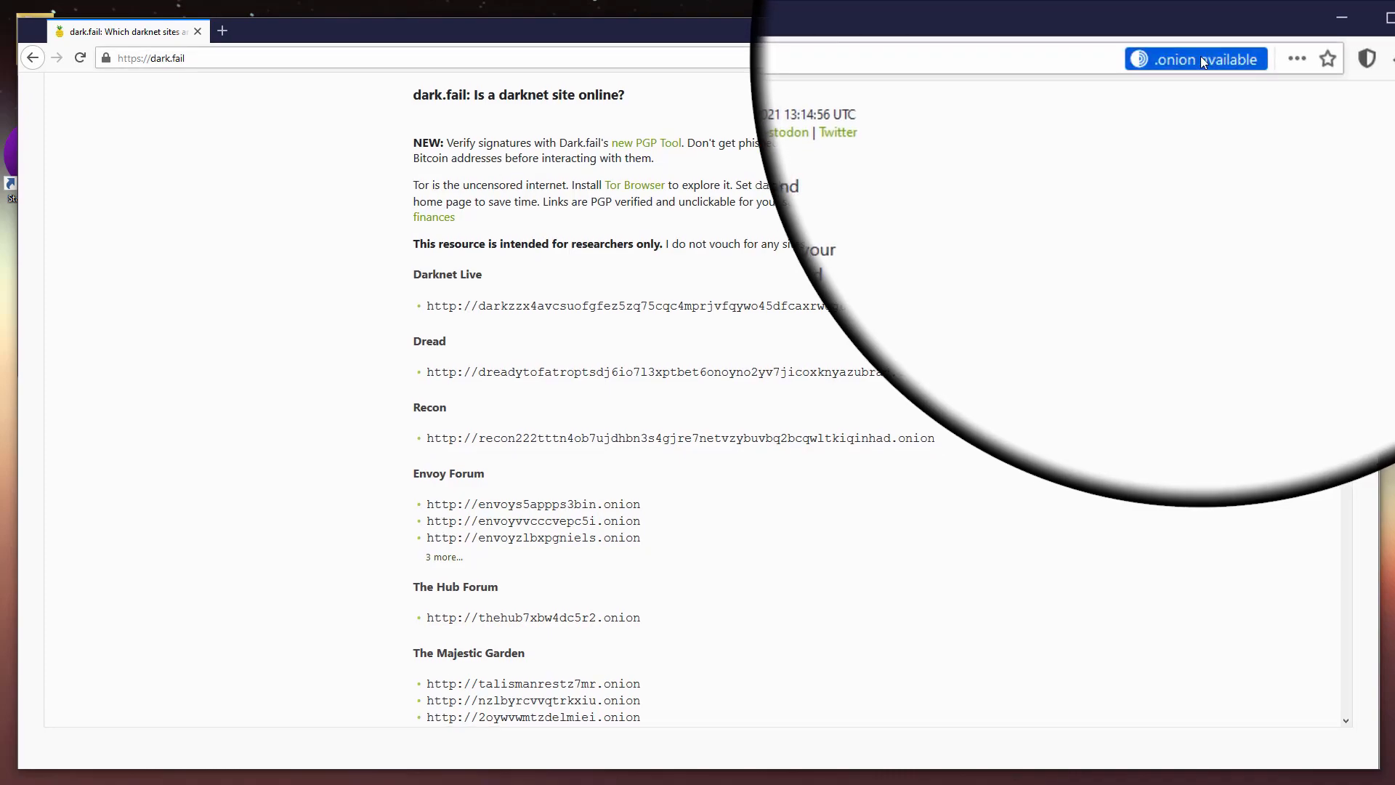
pyautogui.click(1200, 58)
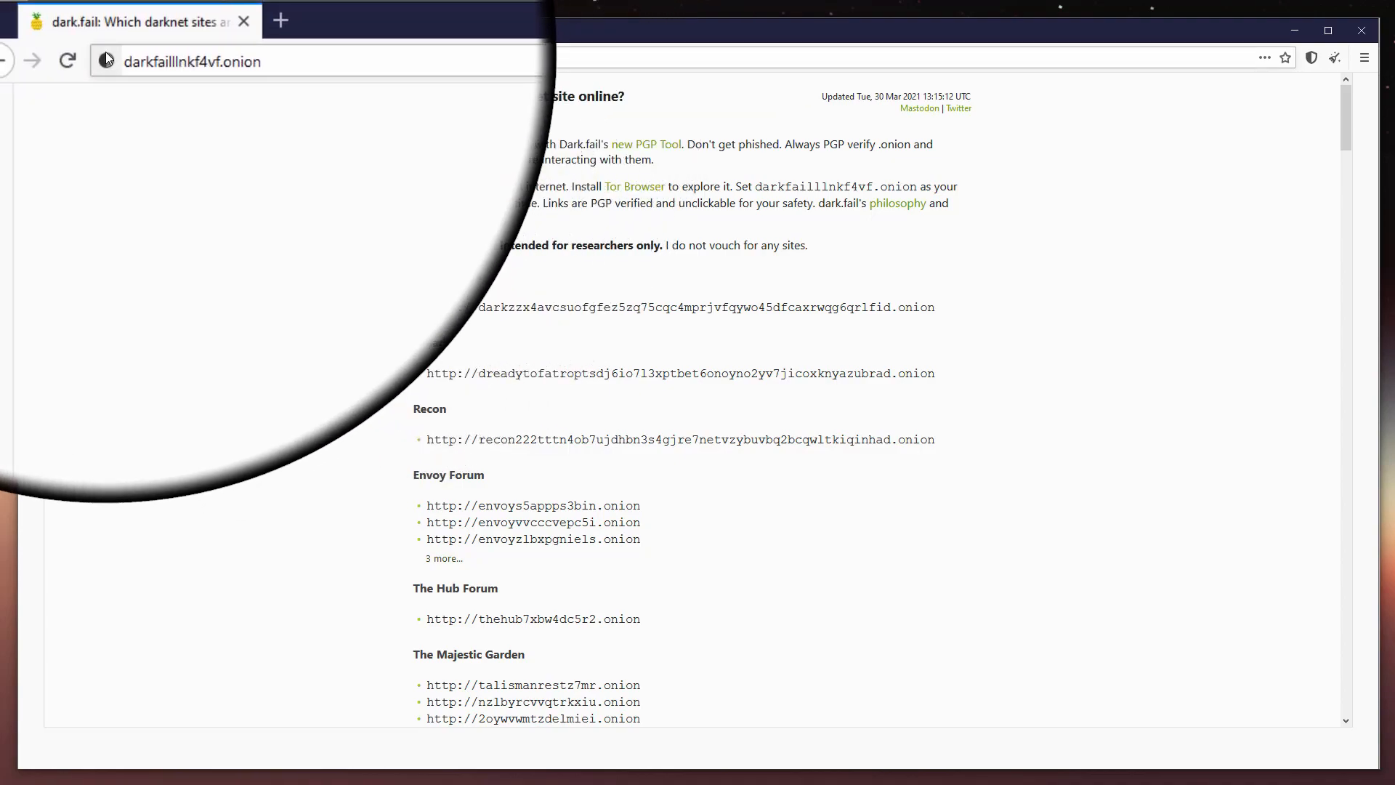
# - Request a new Tor identity and decline restarting the browser
pyautogui.hotkey('ctrl', 'shift', 'u')
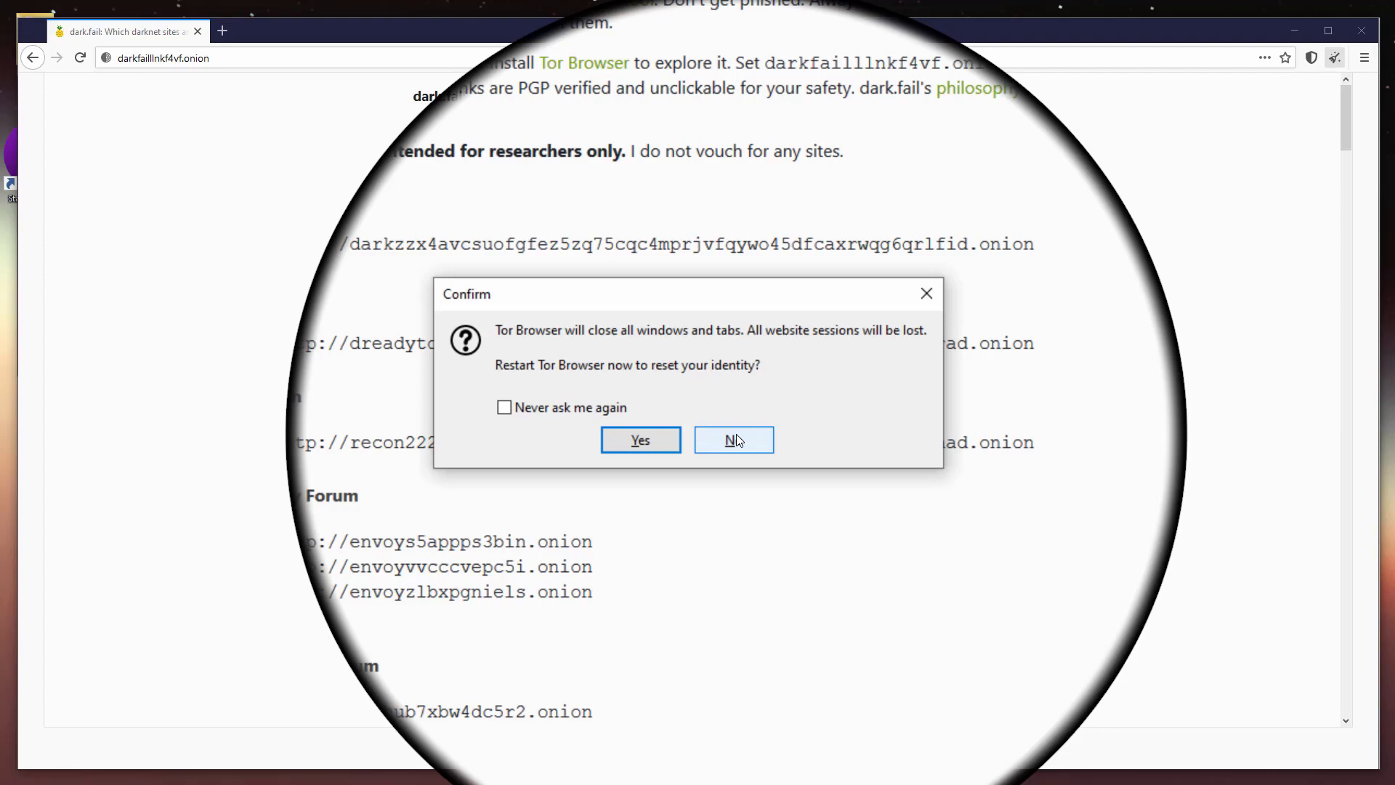
pyautogui.click(734, 440)
# - View the Tor circuit for the dark.fail onion site and request a new circuit for it
pyautogui.click(107, 58)
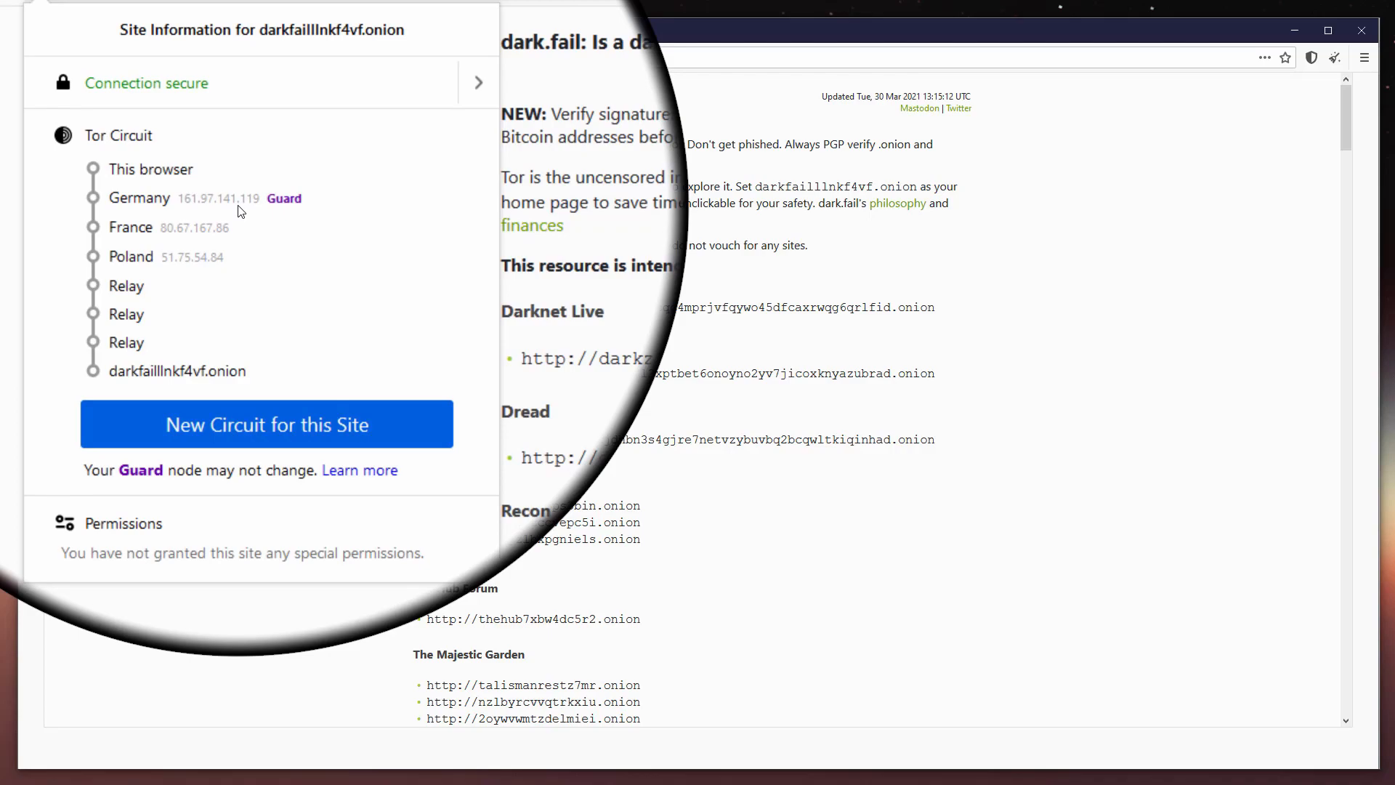
pyautogui.moveTo(148, 372)
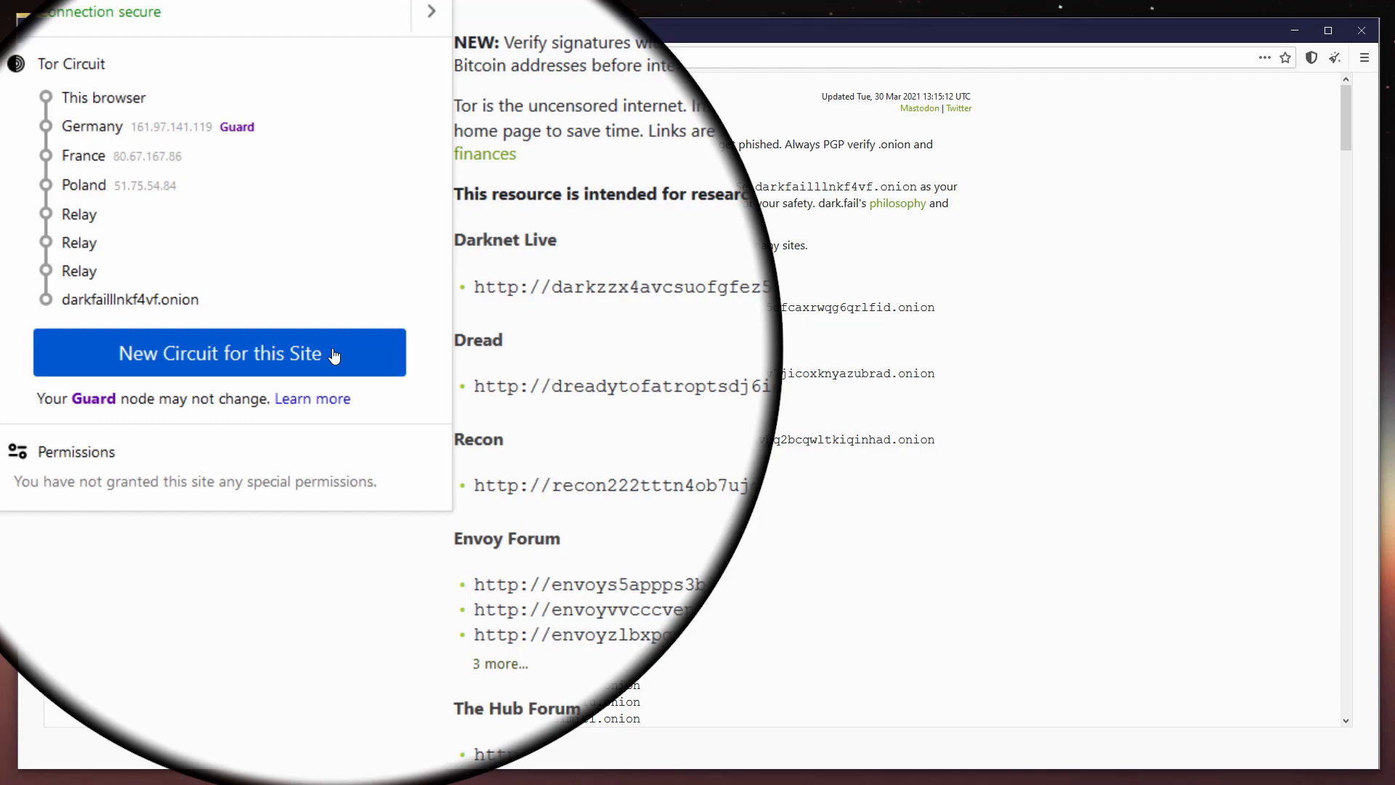
pyautogui.click(333, 354)
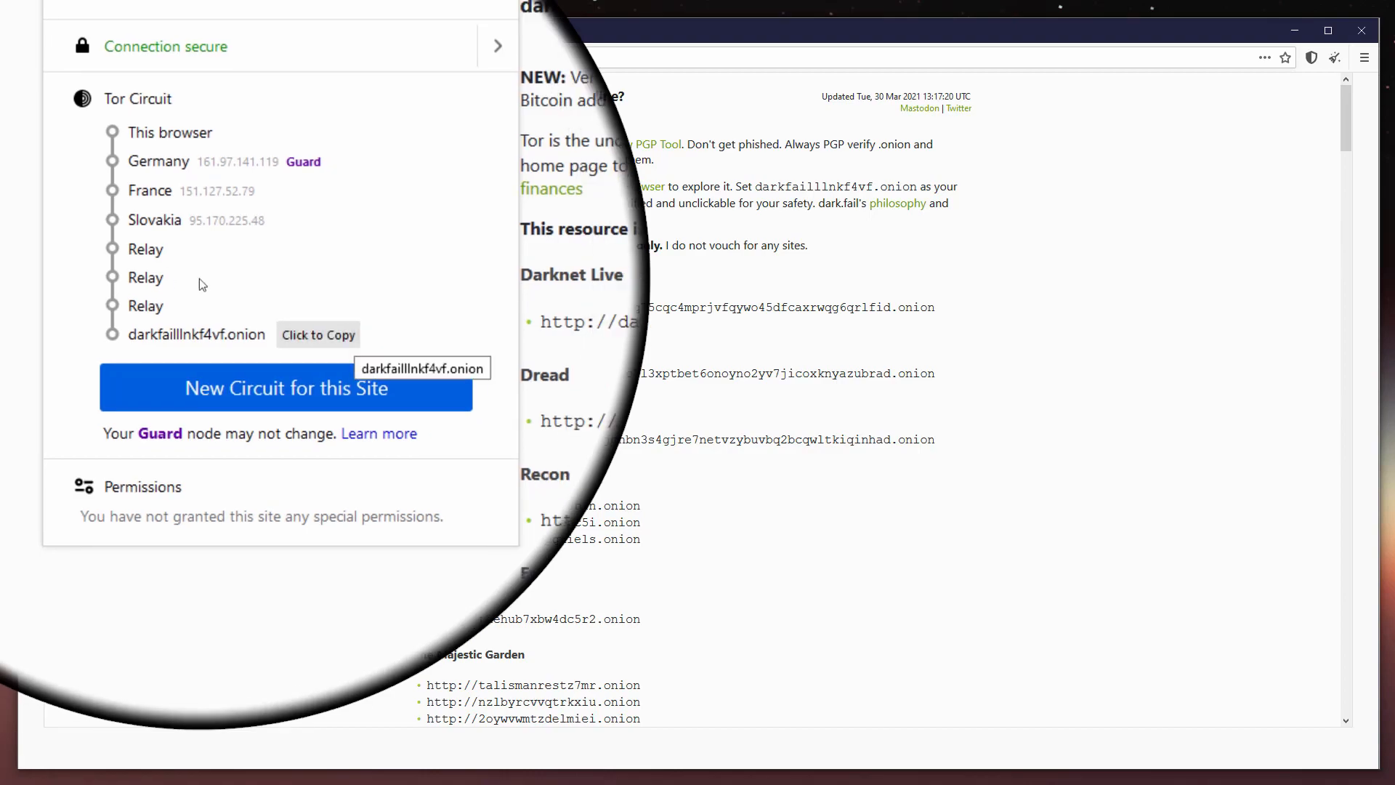
# - Copy the Darknet Live onion address from the dark.fail list and open it in the same tab
pyautogui.click(508, 296)
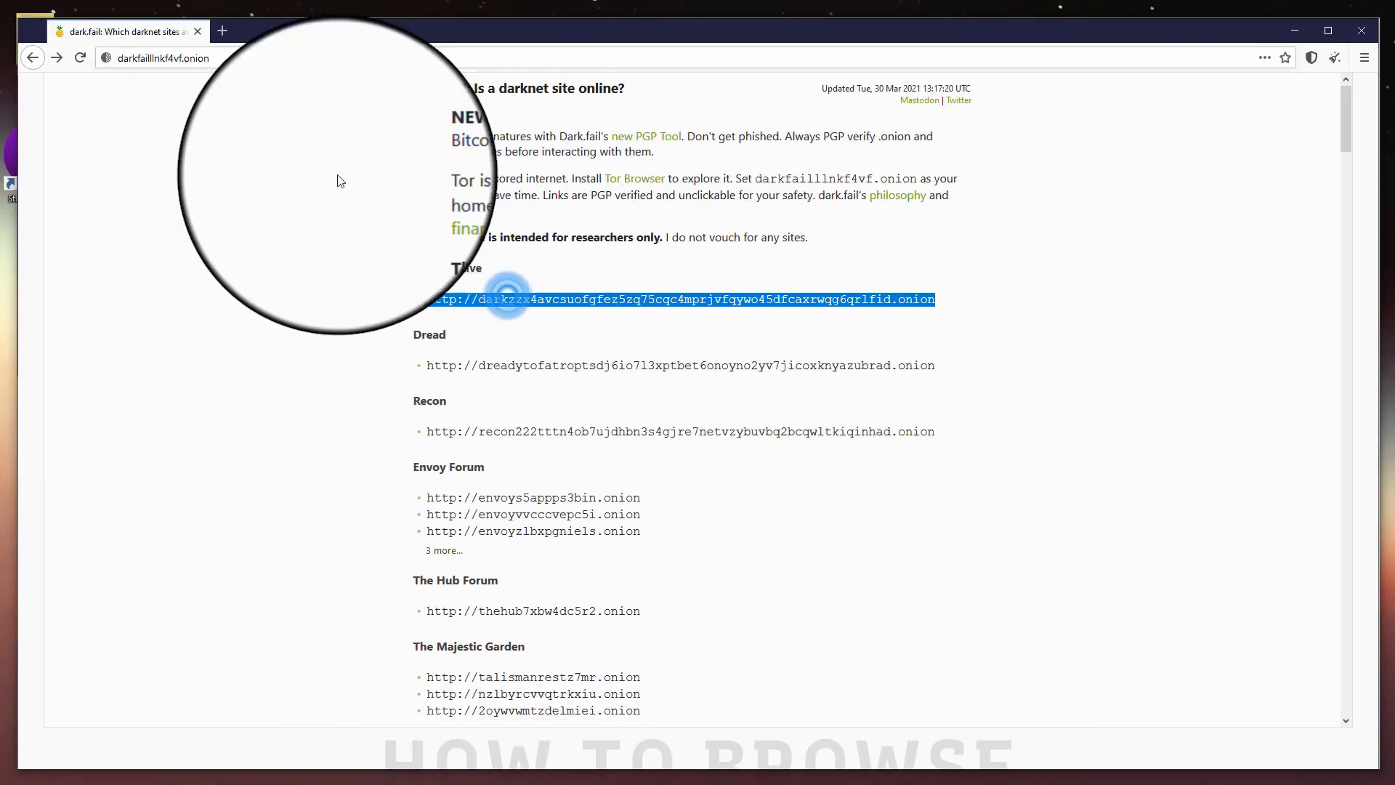
pyautogui.click(196, 58)
pyautogui.write('http://darkzzx4avcsuofgfez5zq75cqc4mprjvfqywo45dfcaxrwqg6qrlfid.onion')
pyautogui.press('Return')
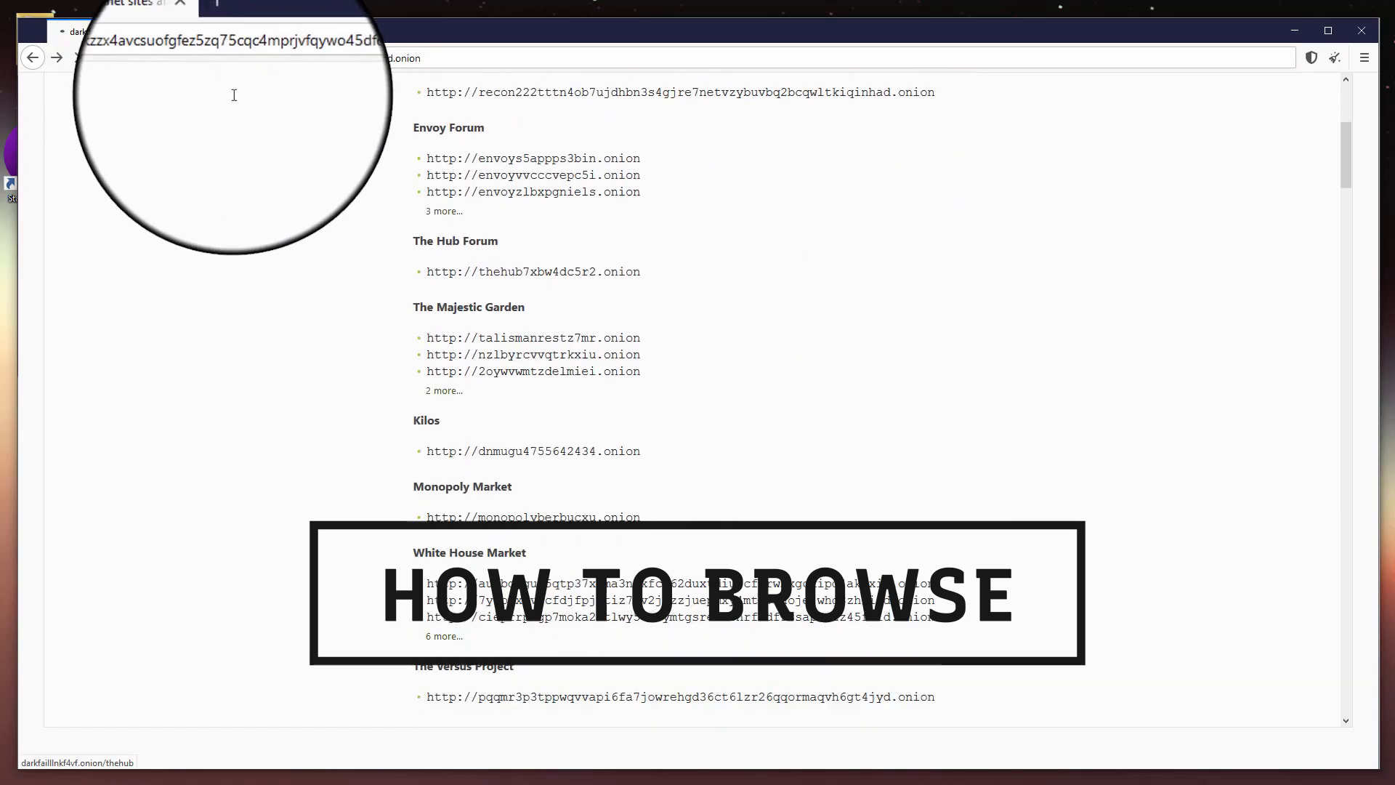
# - Read the "Three Arrested in Germany for Selling on the Darkweb" article, then return to the Darknetlive home page and open the encrypted messaging app article
pyautogui.click(521, 420)
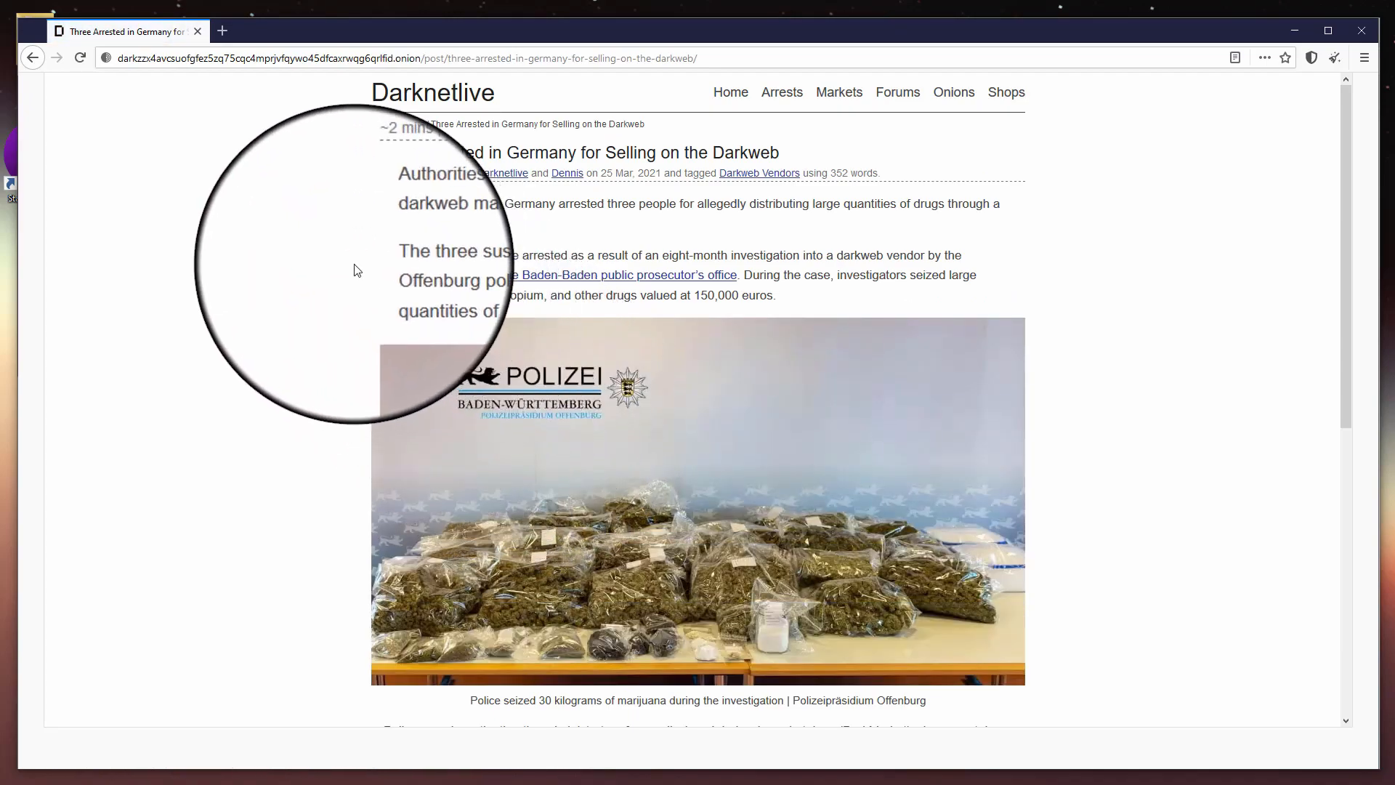
pyautogui.scroll(-6, 357, 270)
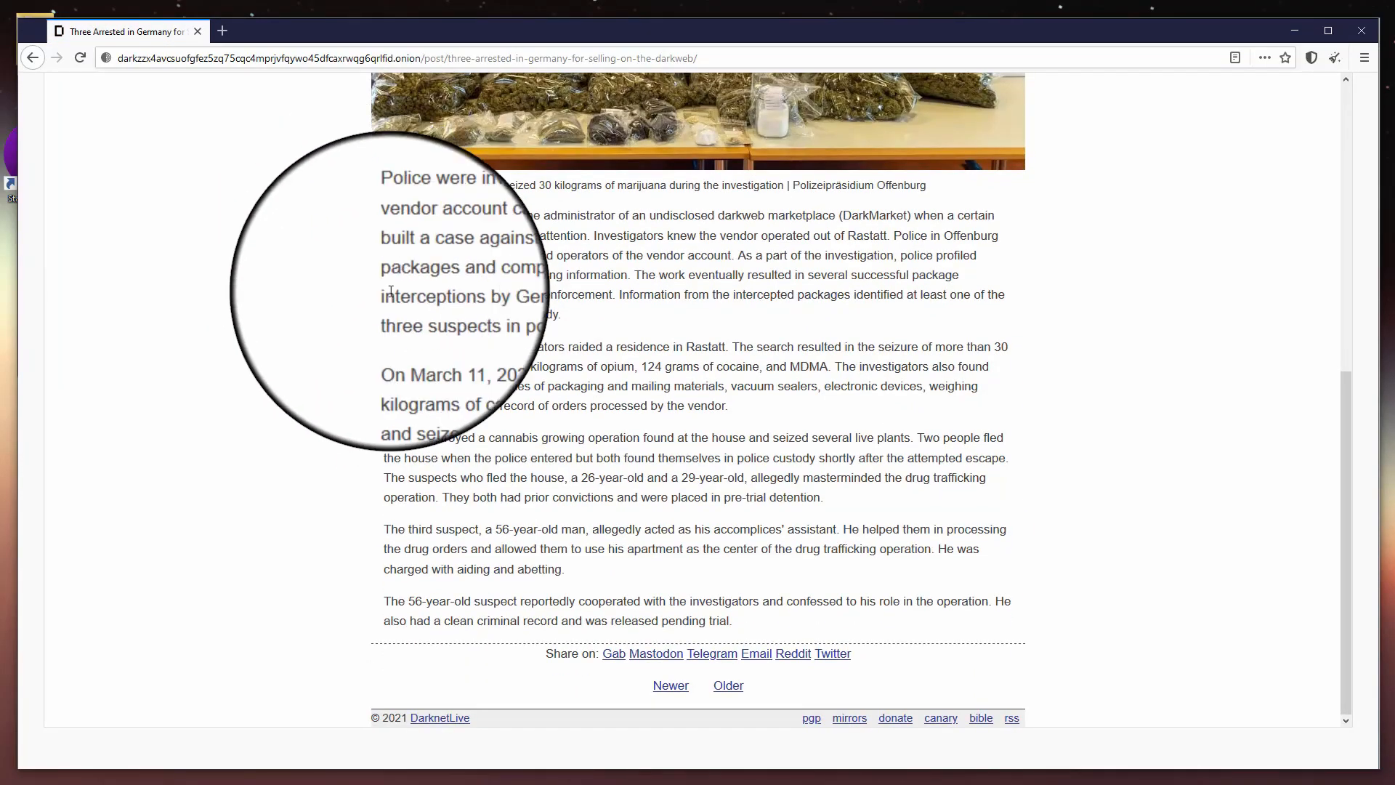
pyautogui.hotkey('alt', 'Left')
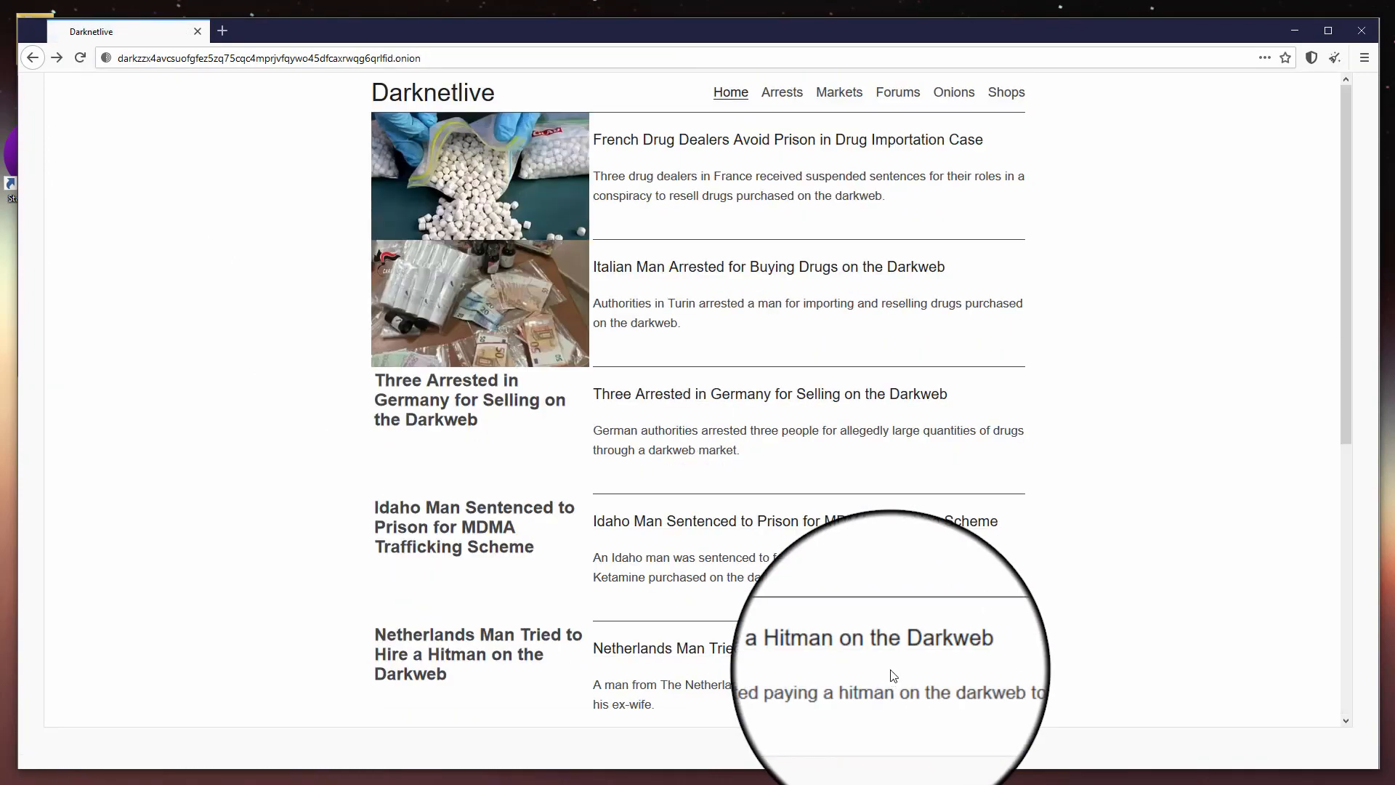
pyautogui.scroll(-5, 893, 674)
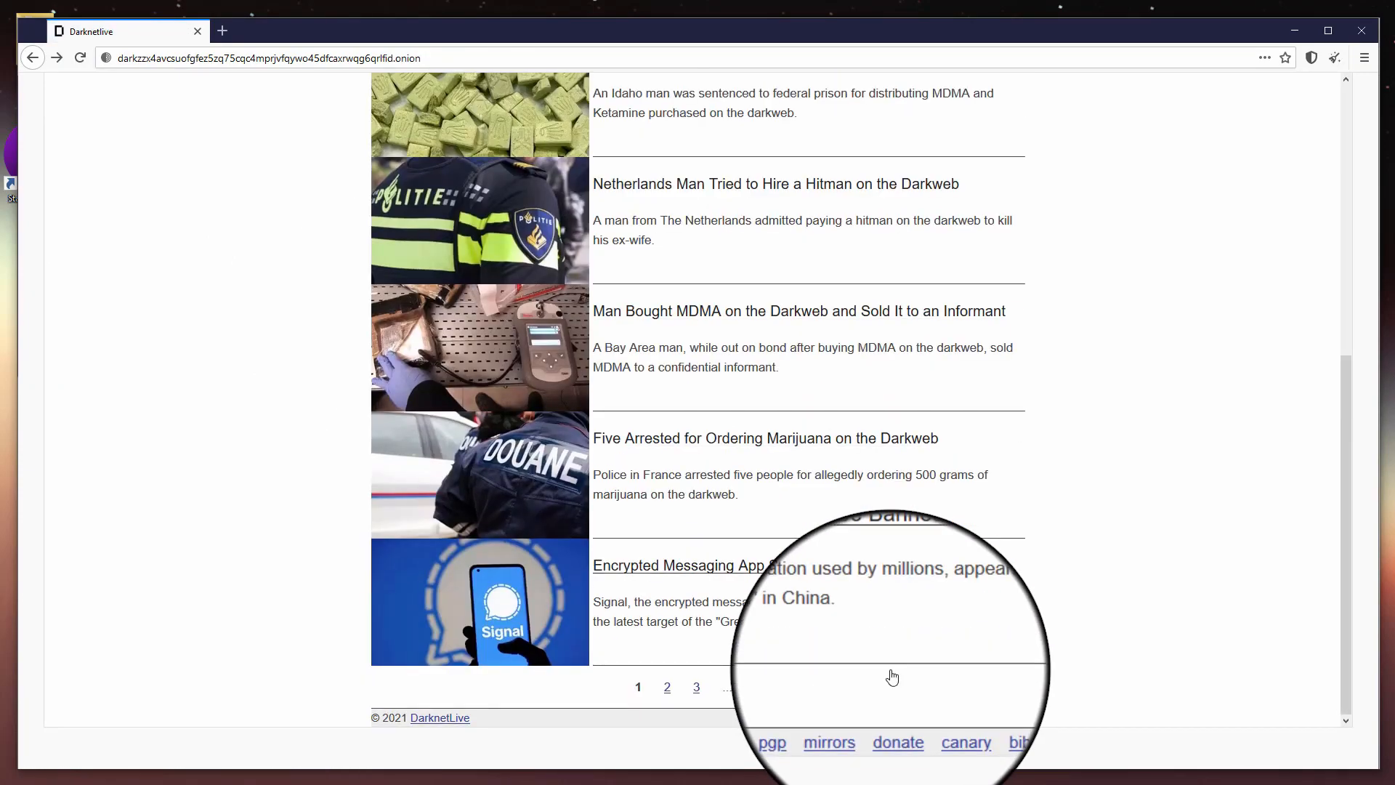
pyautogui.click(904, 572)
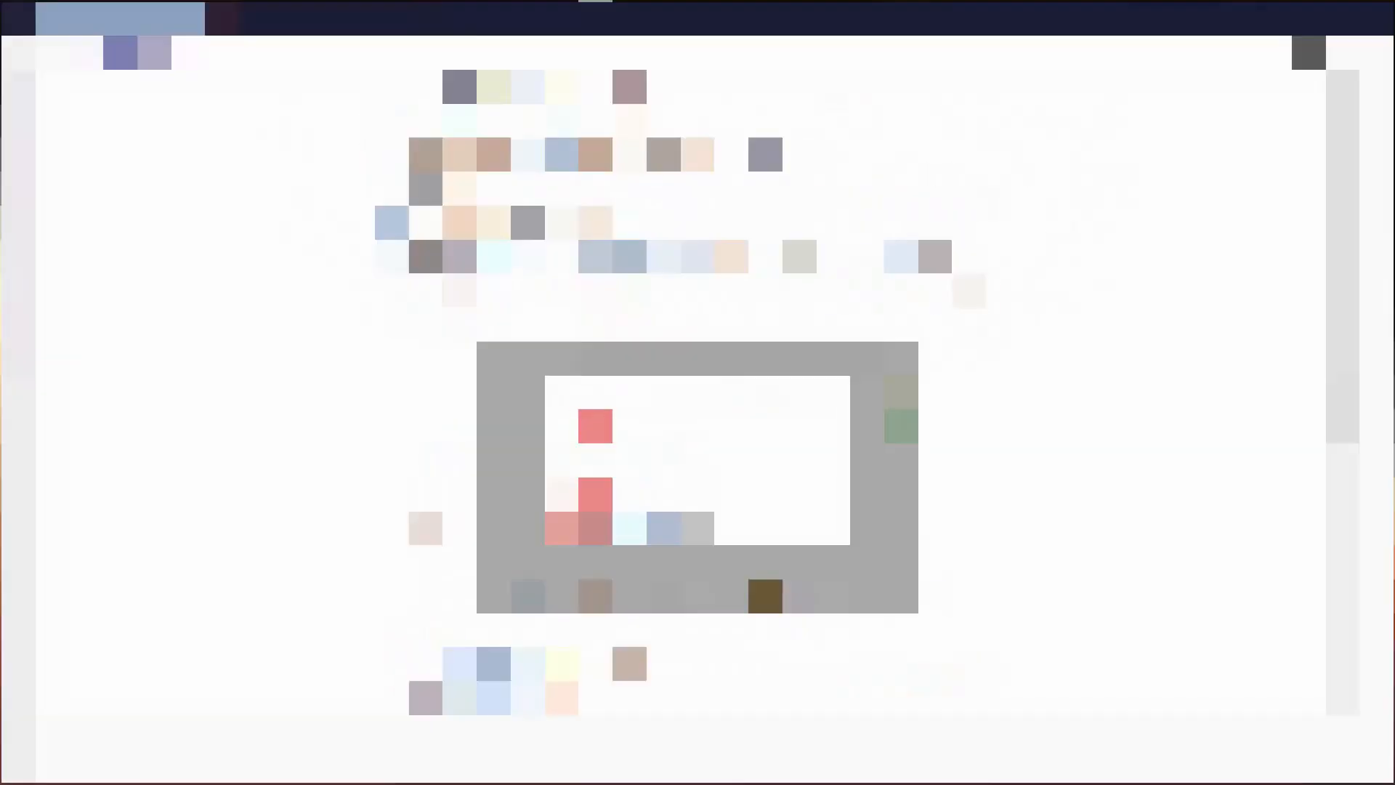
# - Copy ProPublica's onion address from the dark.fail list and load it in the DuckDuckGo tab
pyautogui.tripleClick(509, 155)
pyautogui.hotkey('ctrl', 'c')
pyautogui.click(318, 45)
pyautogui.click(289, 22)
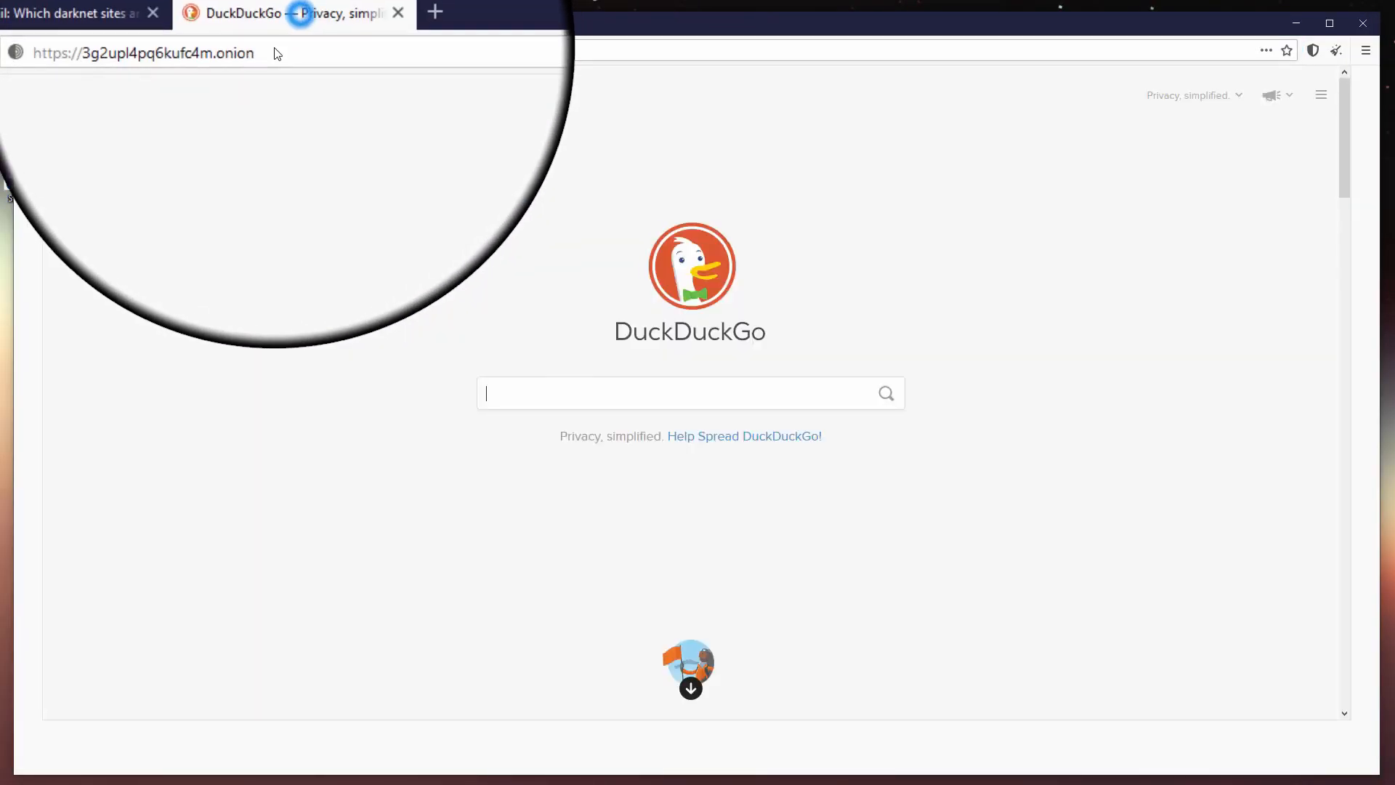
pyautogui.click(272, 47)
pyautogui.hotkey('ctrl', 'v')
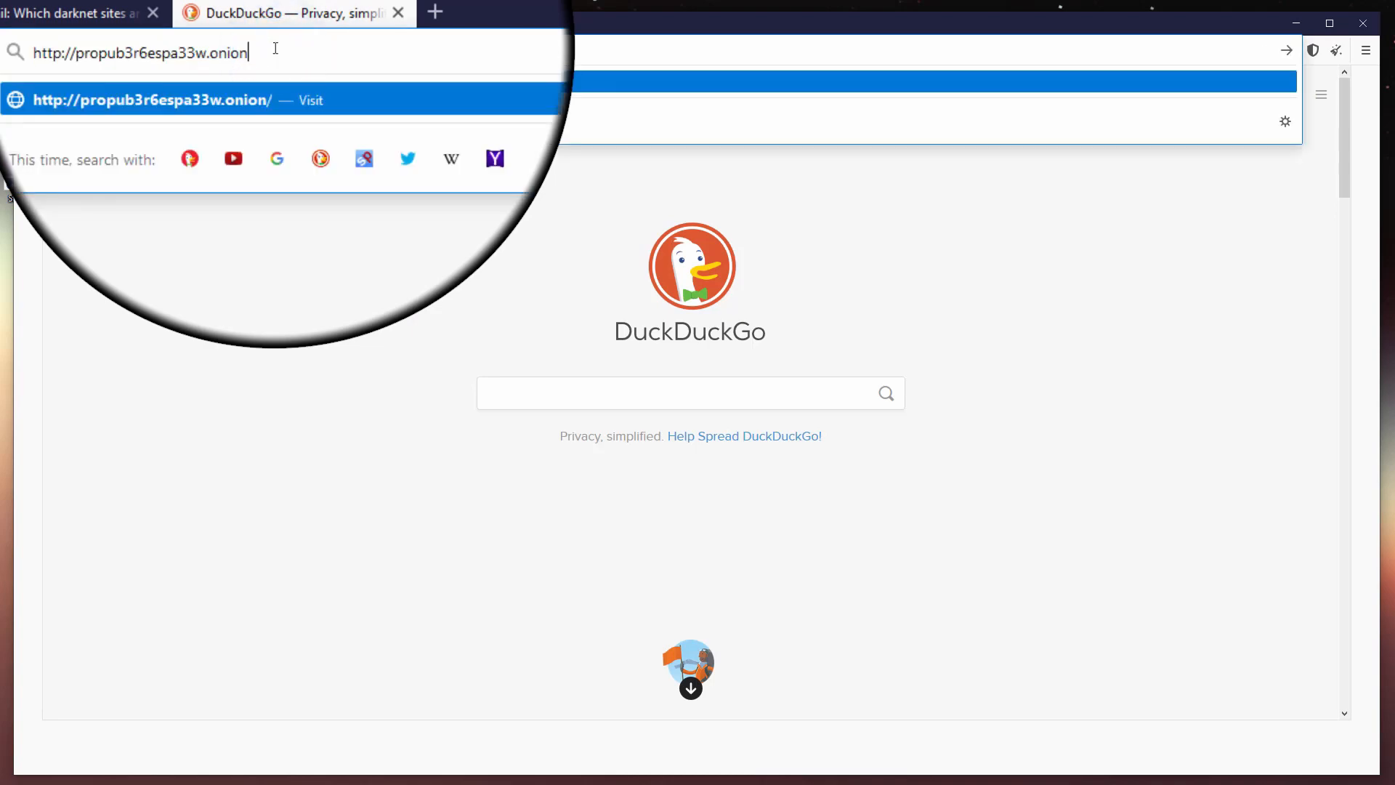
pyautogui.press('Return')
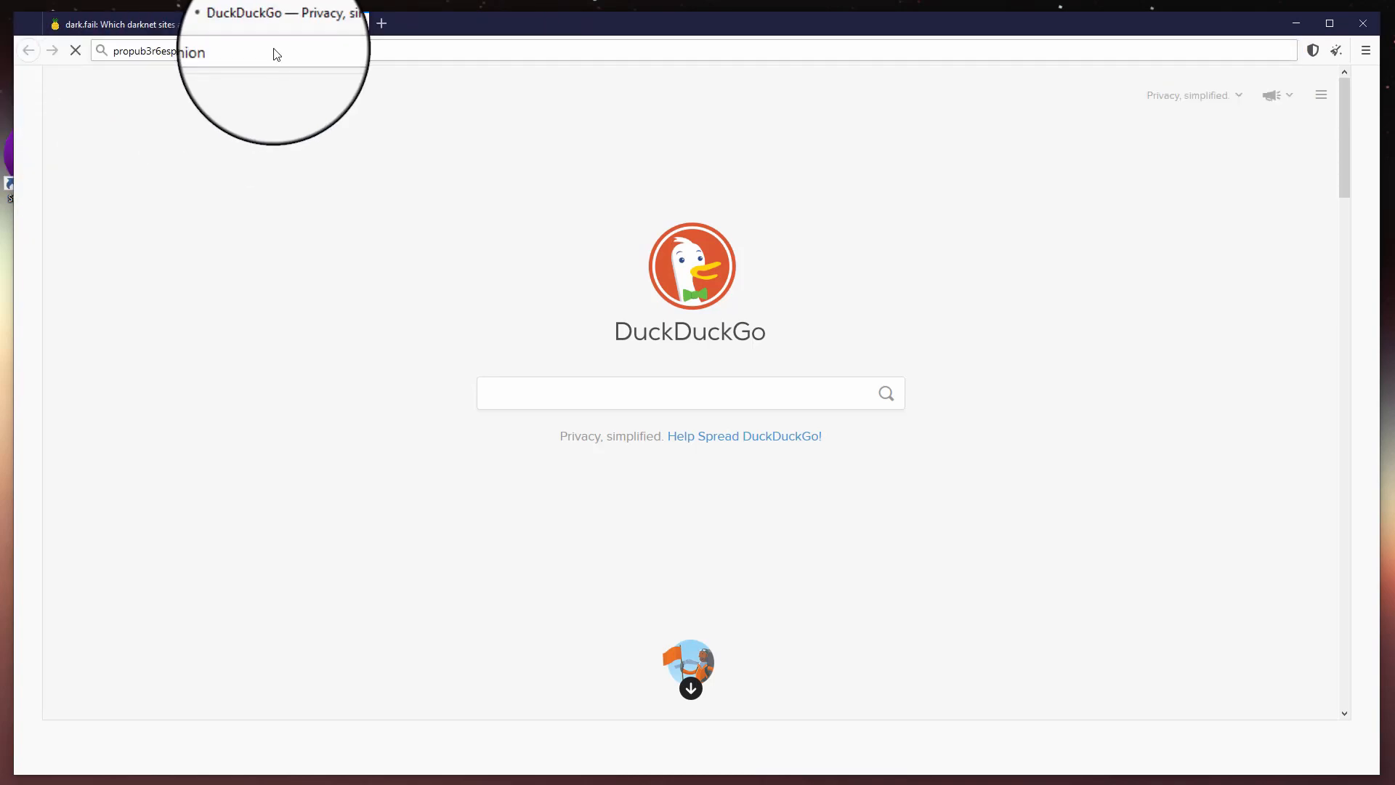
# - Copy The New York Times onion address from the dark.fail list and open it in a new tab
pyautogui.click(114, 23)
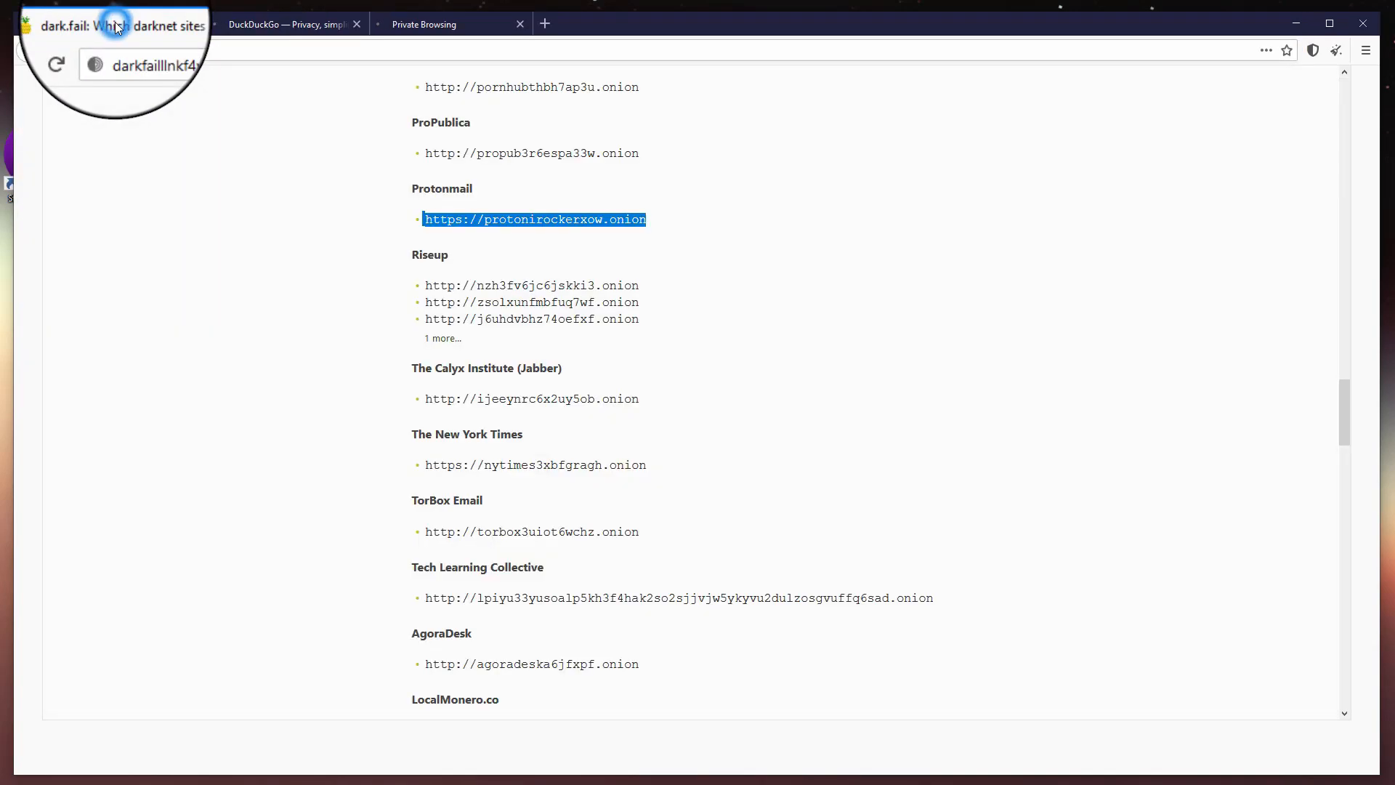
pyautogui.tripleClick(591, 465)
pyautogui.hotkey('ctrl', 'c')
pyautogui.click(545, 23)
pyautogui.hotkey('ctrl', 'v')
pyautogui.press('Return')
# - Look through ProPublica's home page in its tab, then open the ProPublica Nerd Blog and browse its entries
pyautogui.click(287, 24)
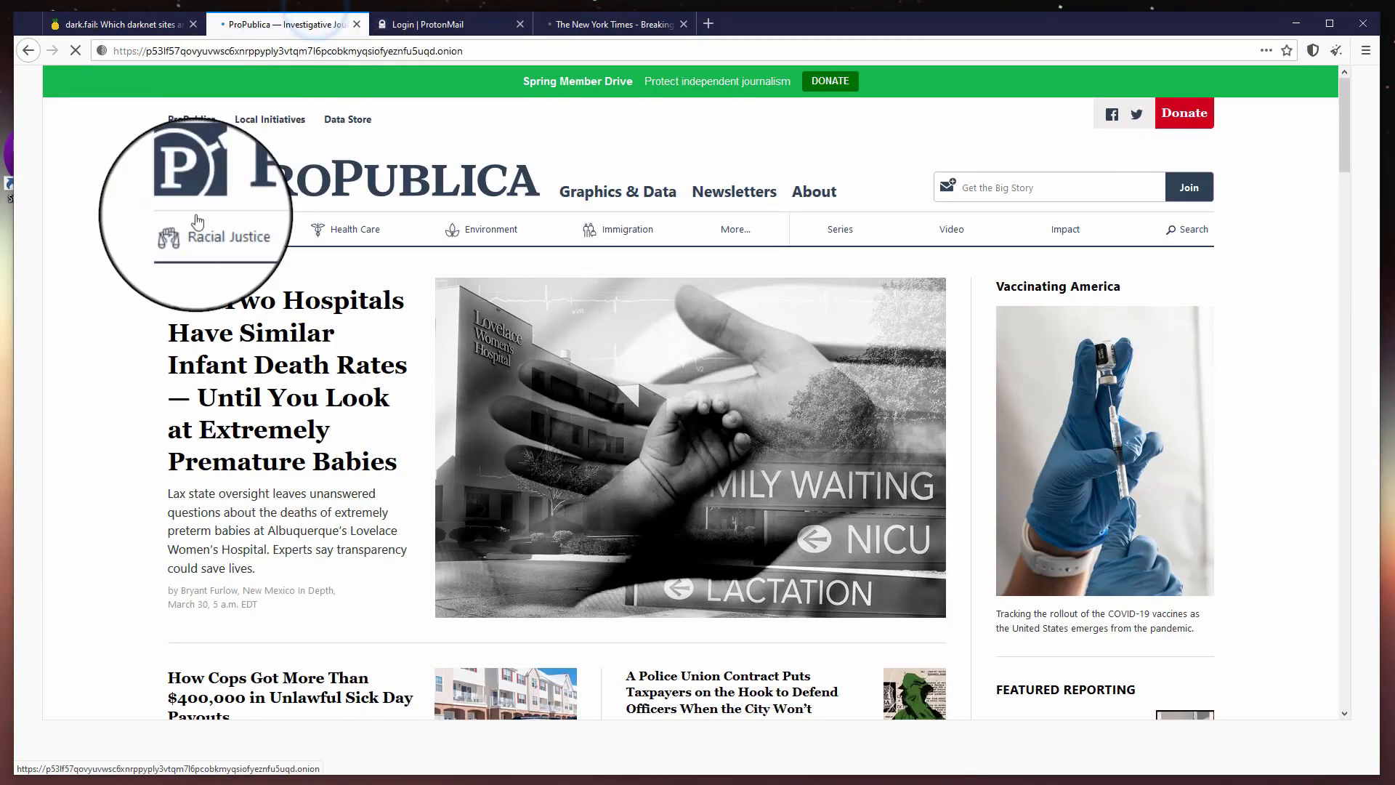
pyautogui.scroll(-10, 145, 385)
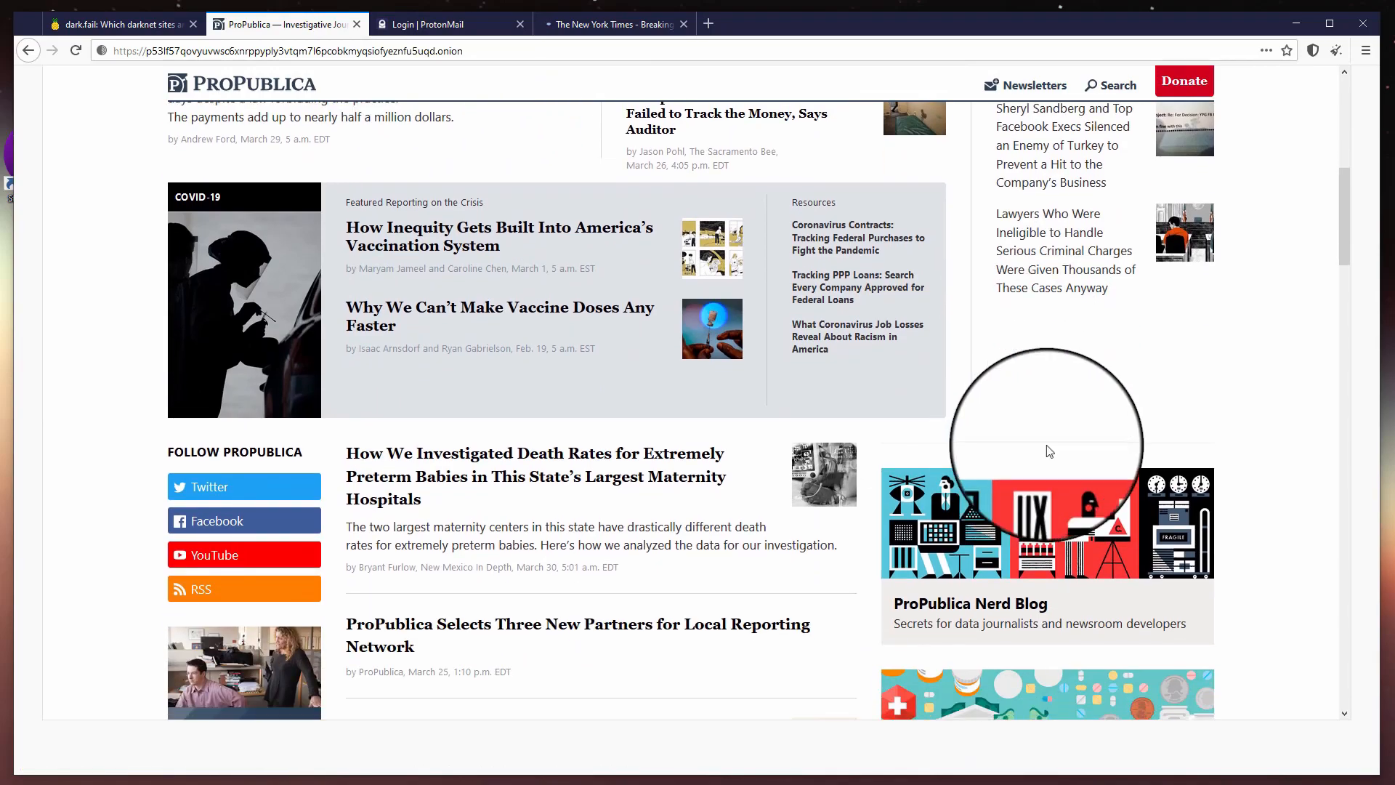
pyautogui.scroll(-5, 1242, 396)
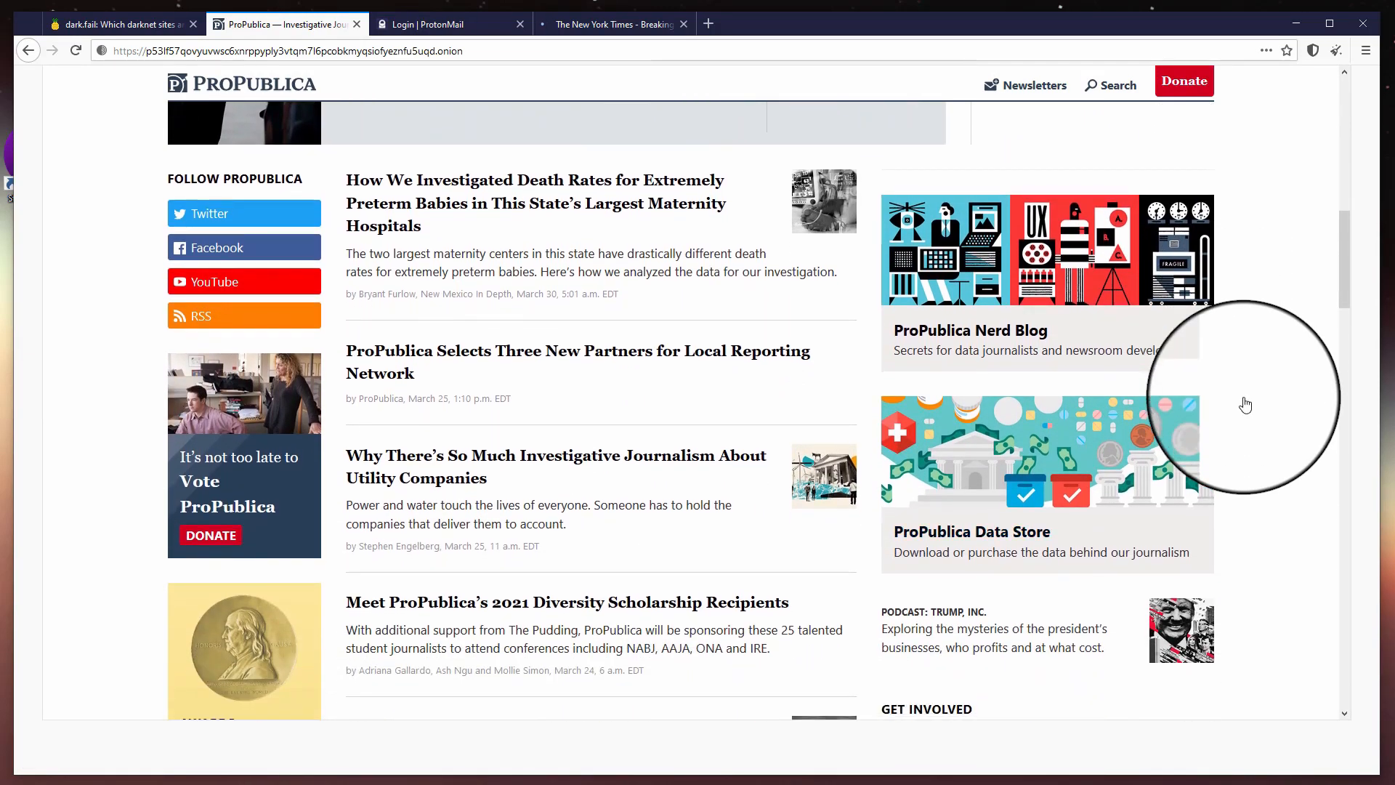
pyautogui.click(970, 330)
pyautogui.scroll(-2, 396, 331)
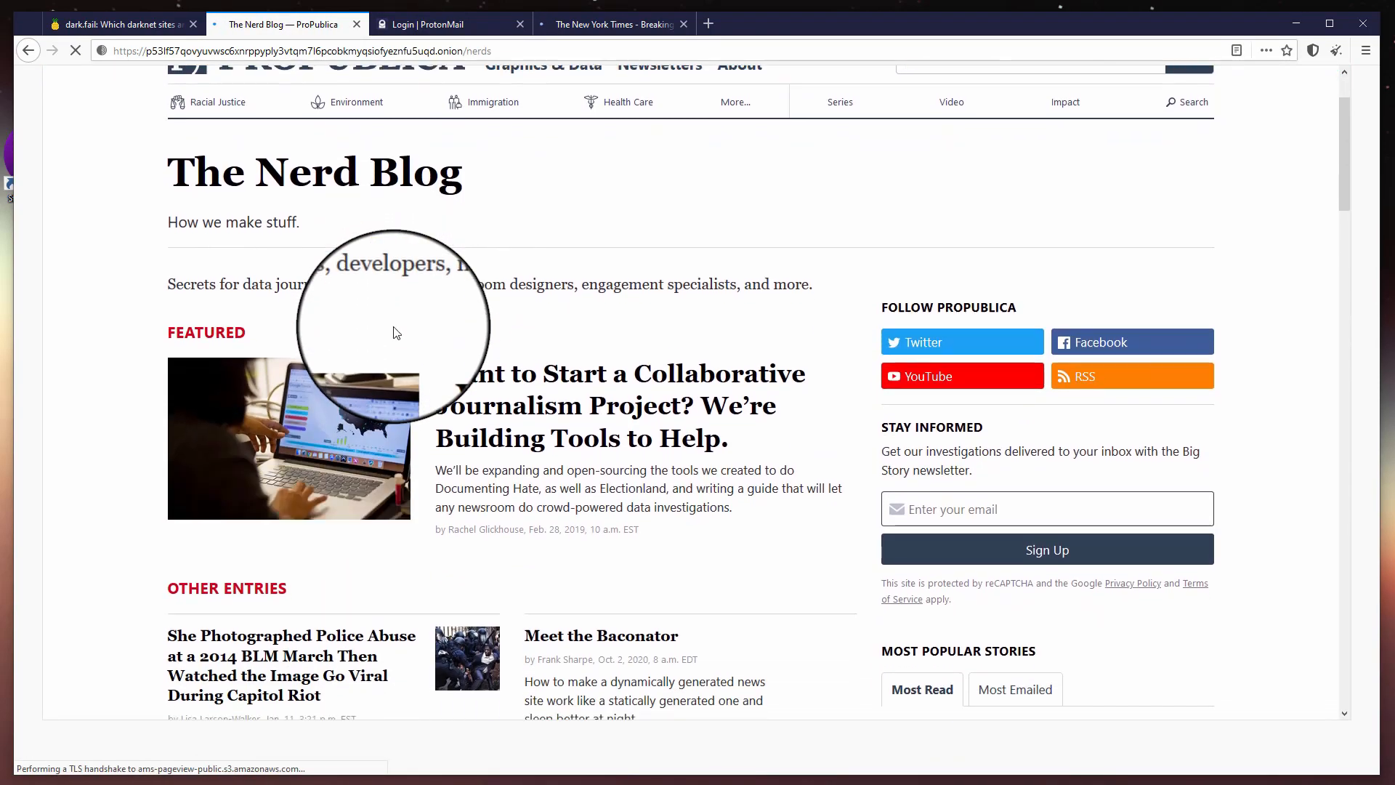
pyautogui.scroll(-9, 396, 333)
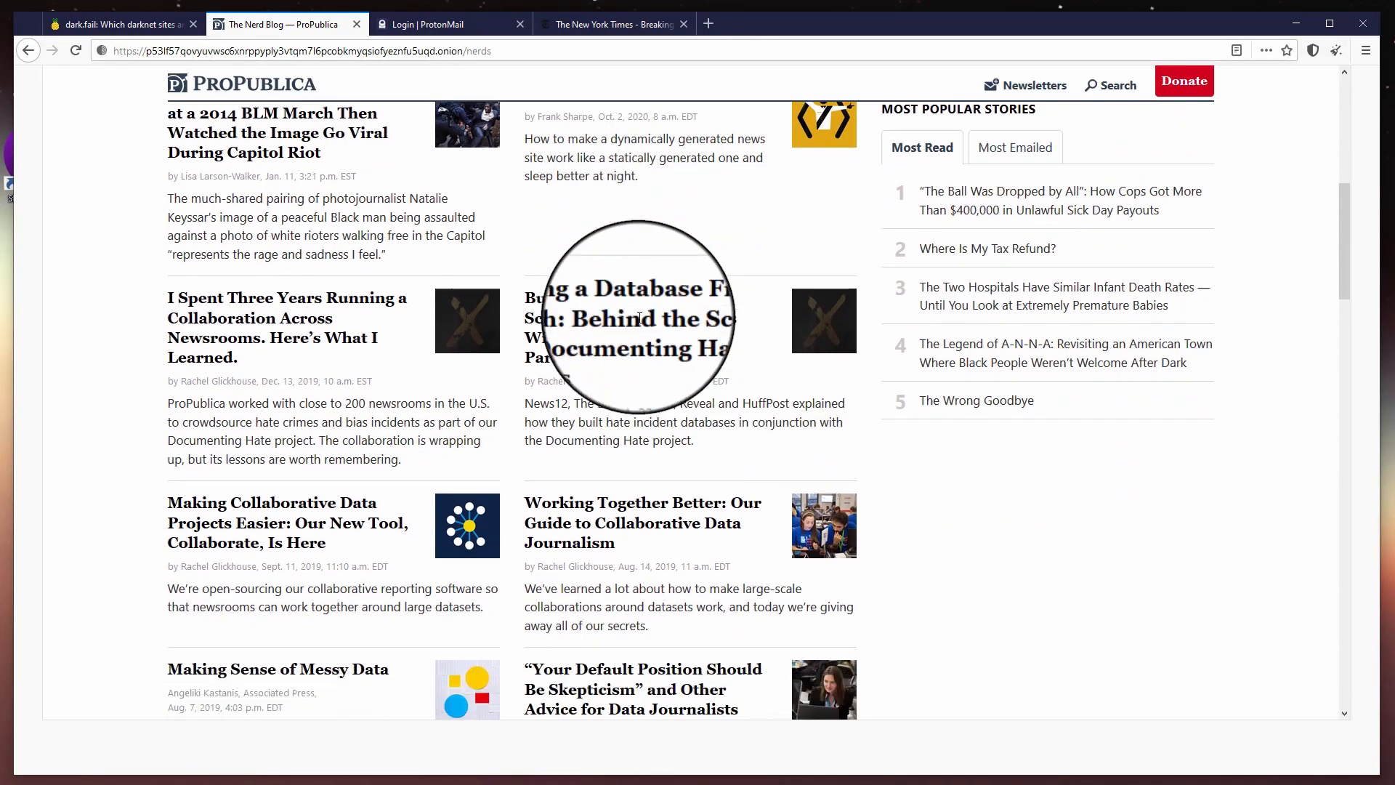
pyautogui.scroll(-7, 654, 327)
# - Switch to The New York Times onion site and look through its front page stories
pyautogui.click(603, 24)
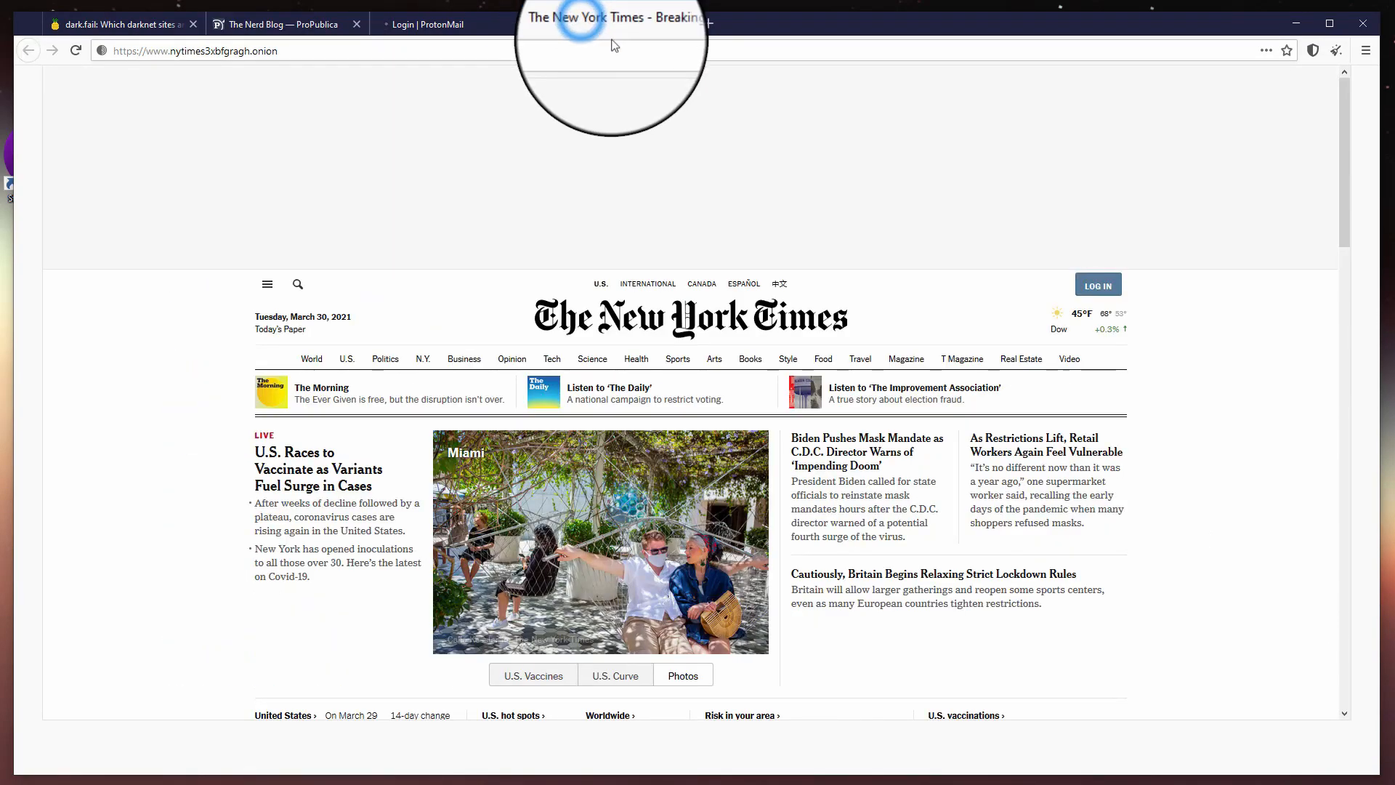
pyautogui.scroll(-2, 1167, 429)
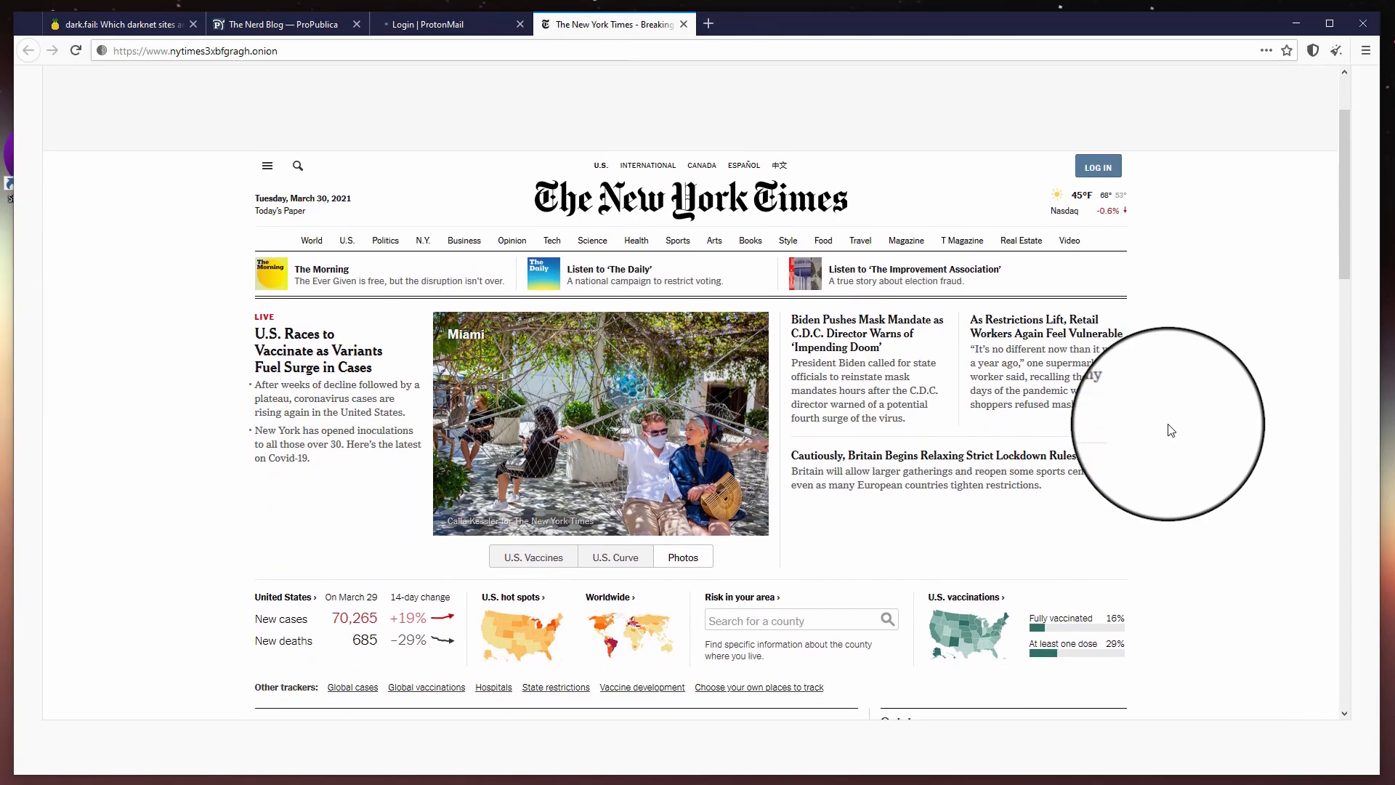
pyautogui.scroll(-1, 1171, 430)
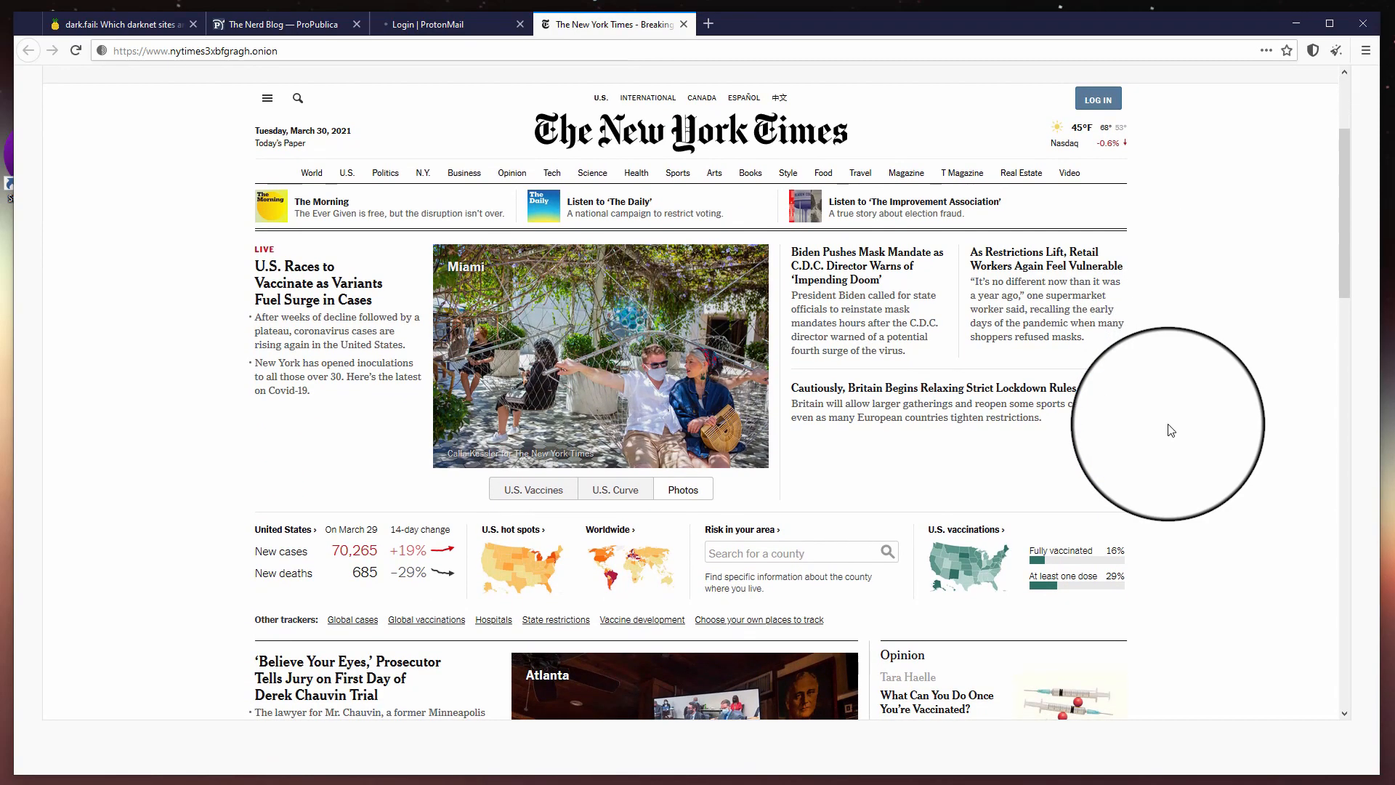
pyautogui.scroll(-2, 1171, 430)
pyautogui.scroll(-6, 1171, 430)
pyautogui.scroll(-3, 1171, 430)
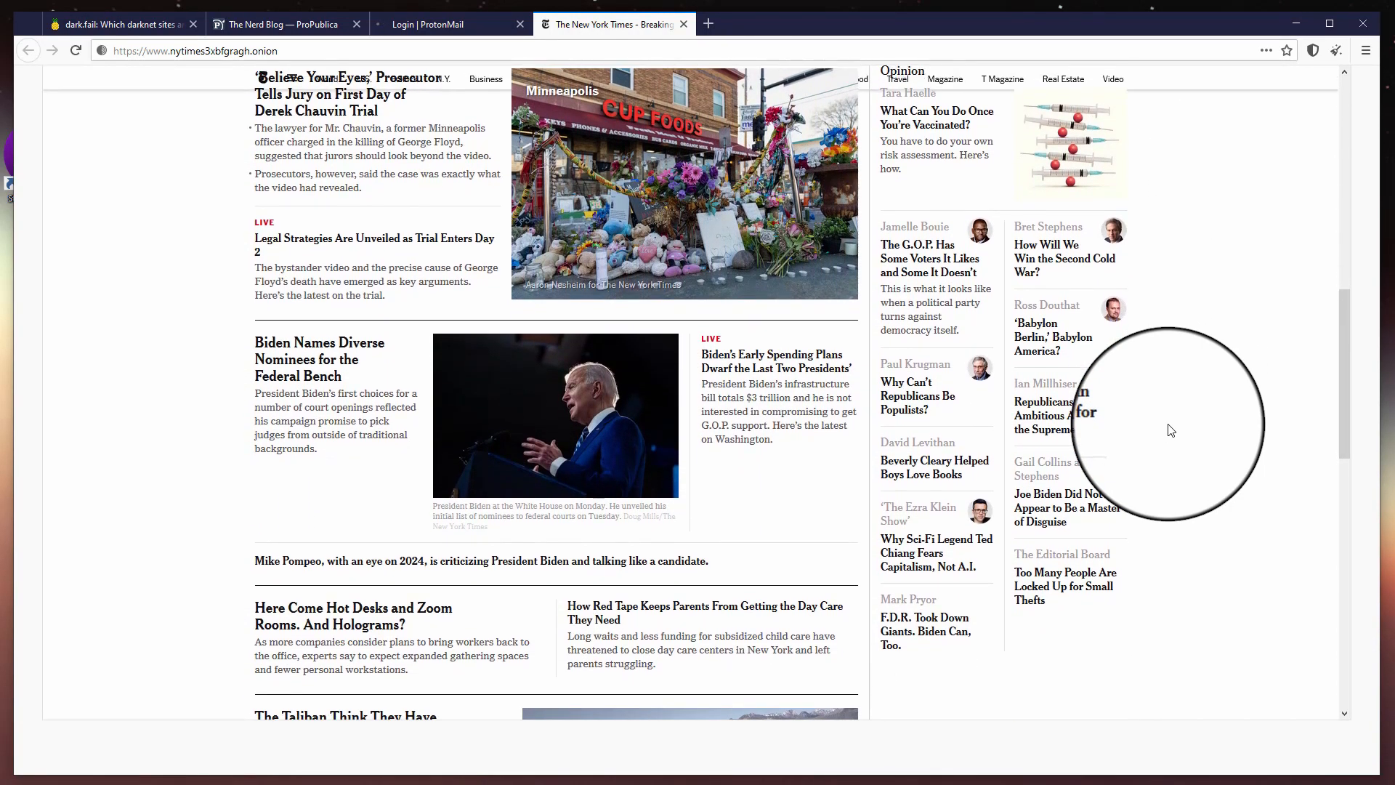
# - Open the opinion article "What Can You Do Once You're Vaccinated?" and read down to its "What are you doing?" questions
pyautogui.click(906, 116)
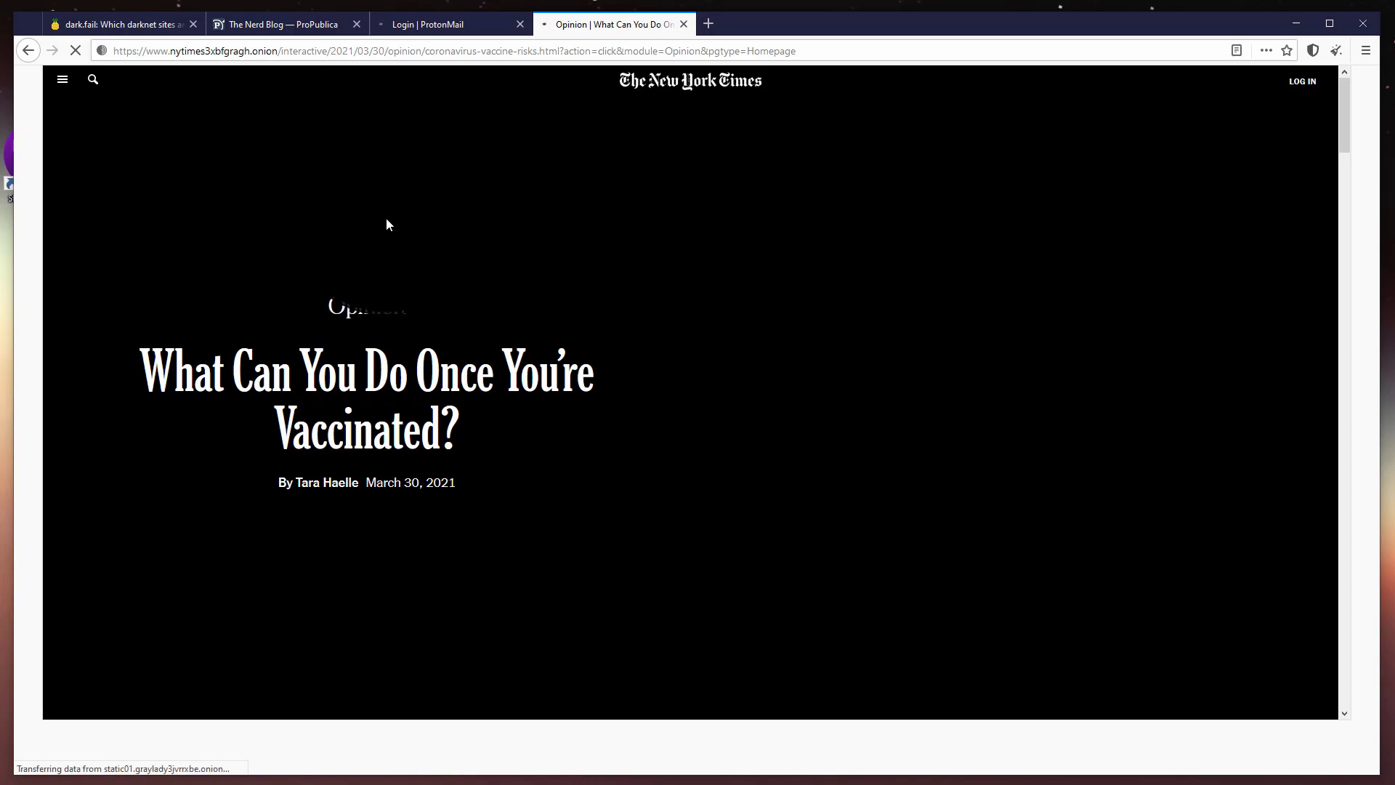
pyautogui.scroll(-4, 996, 379)
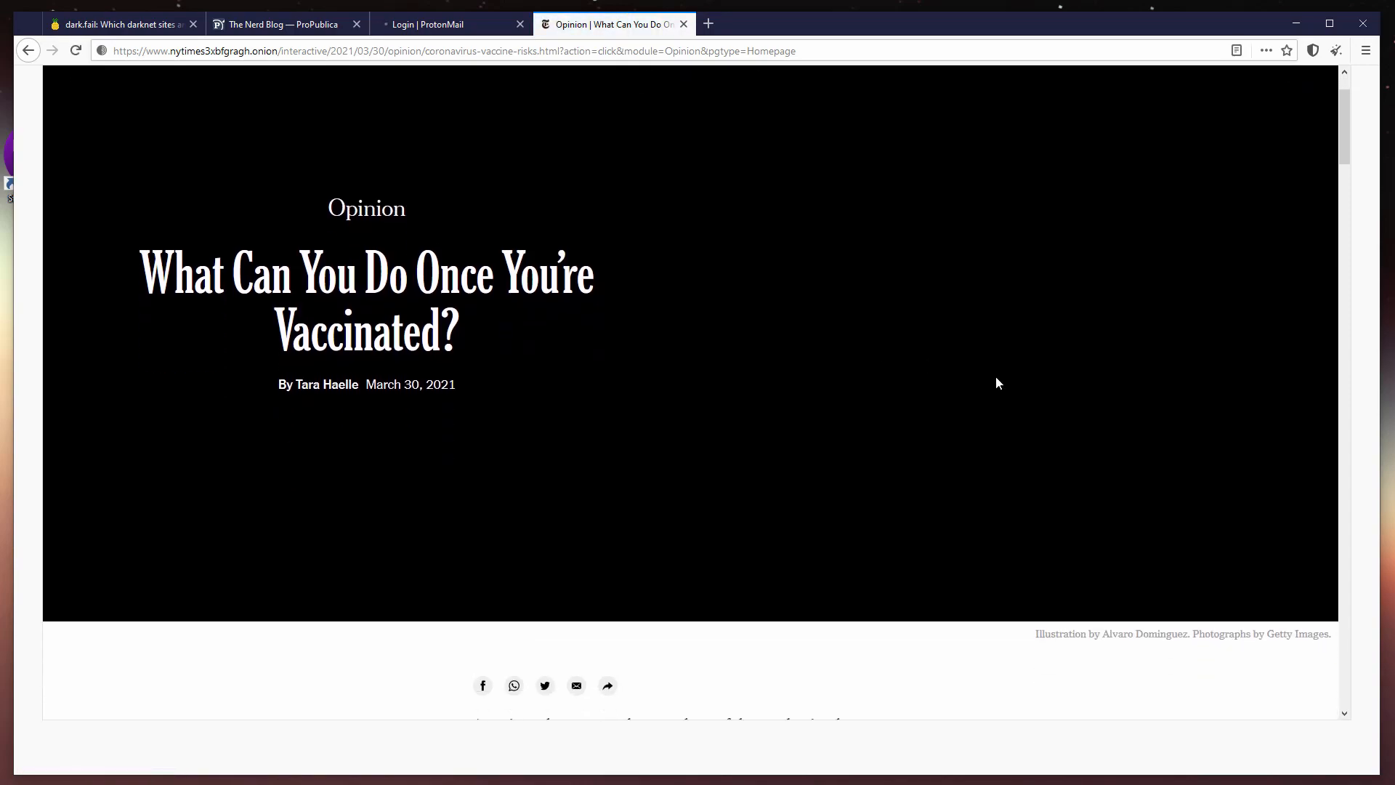
pyautogui.scroll(-7, 998, 382)
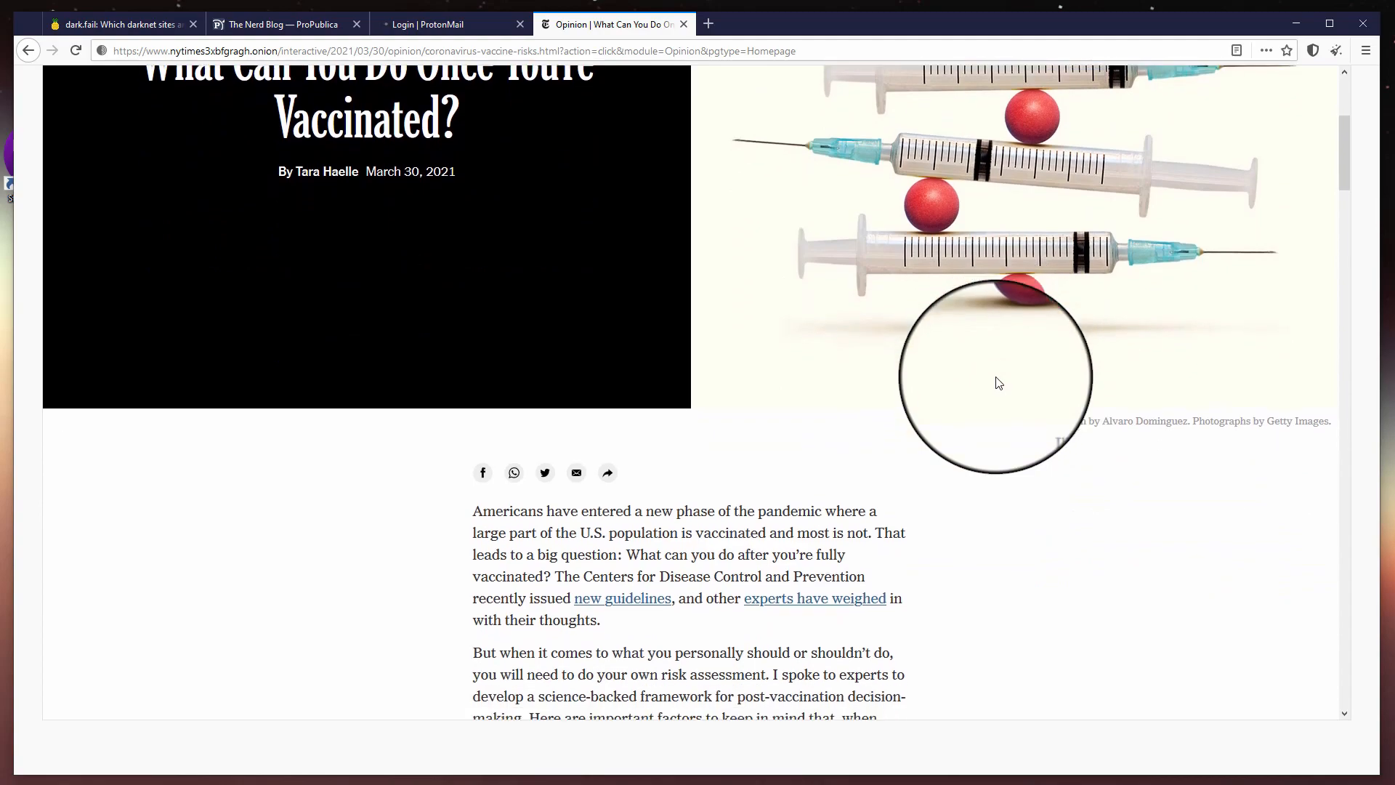
pyautogui.scroll(-6, 998, 383)
pyautogui.scroll(2, 998, 384)
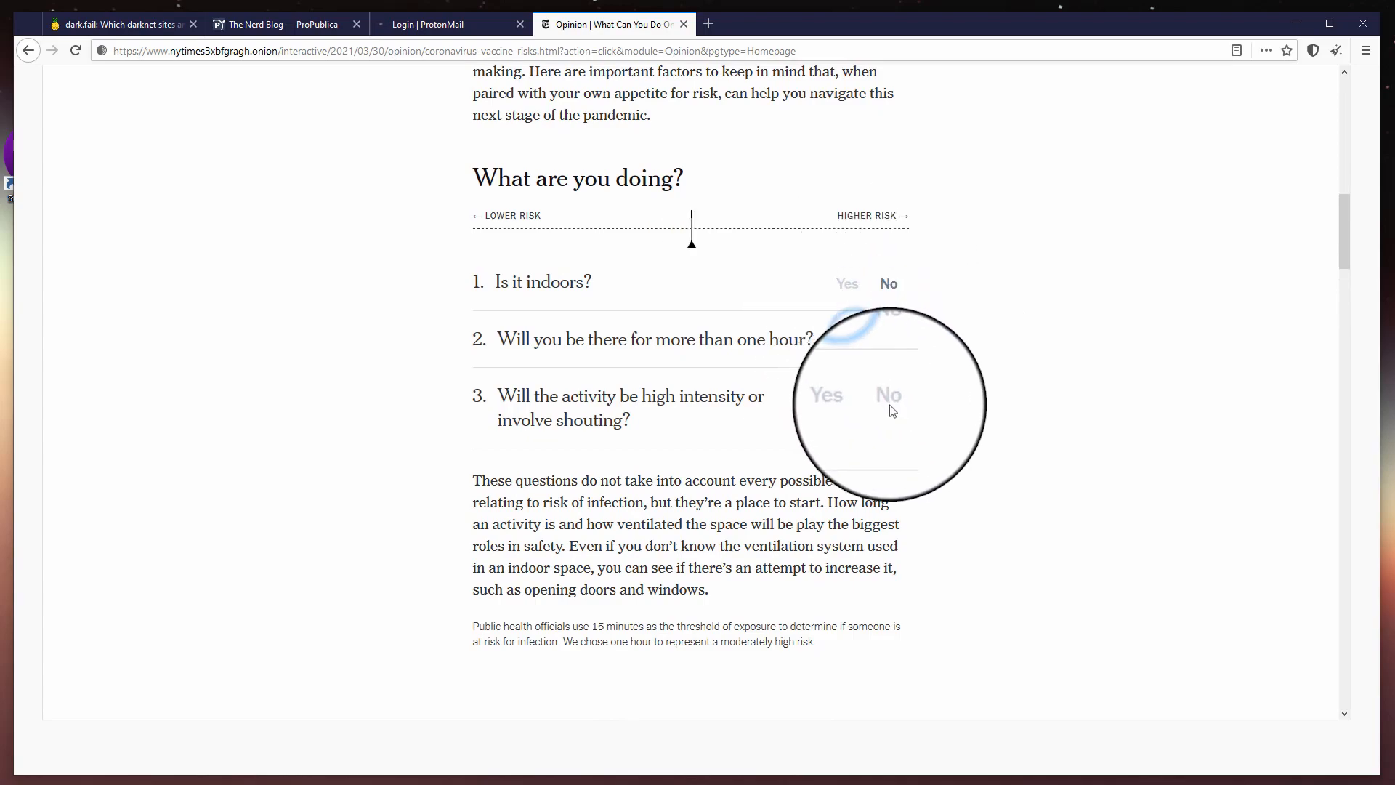
# - Answer the article's three "What are you doing?" questions with No, Yes and No, and look through the question sections below
pyautogui.scroll(-10, 905, 435)
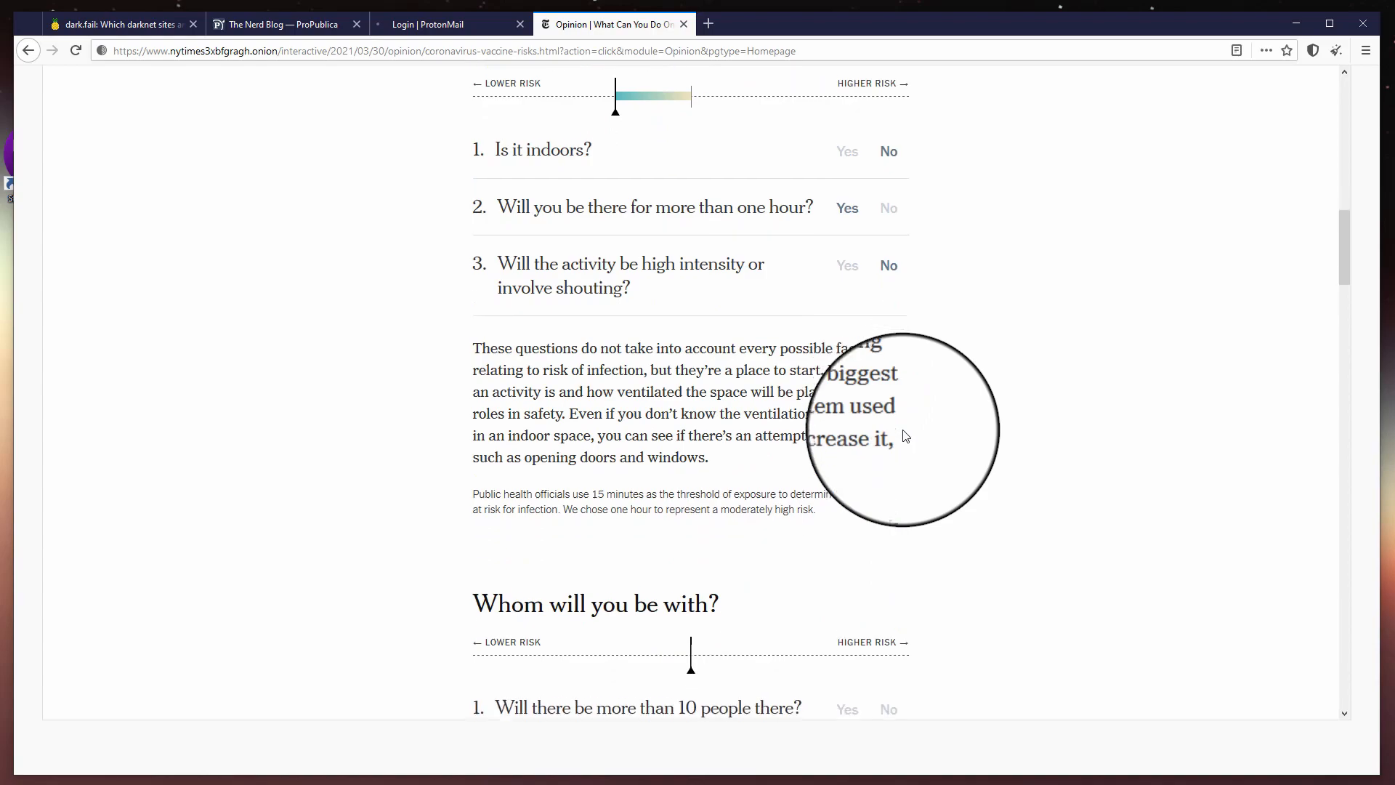
pyautogui.scroll(-3, 905, 436)
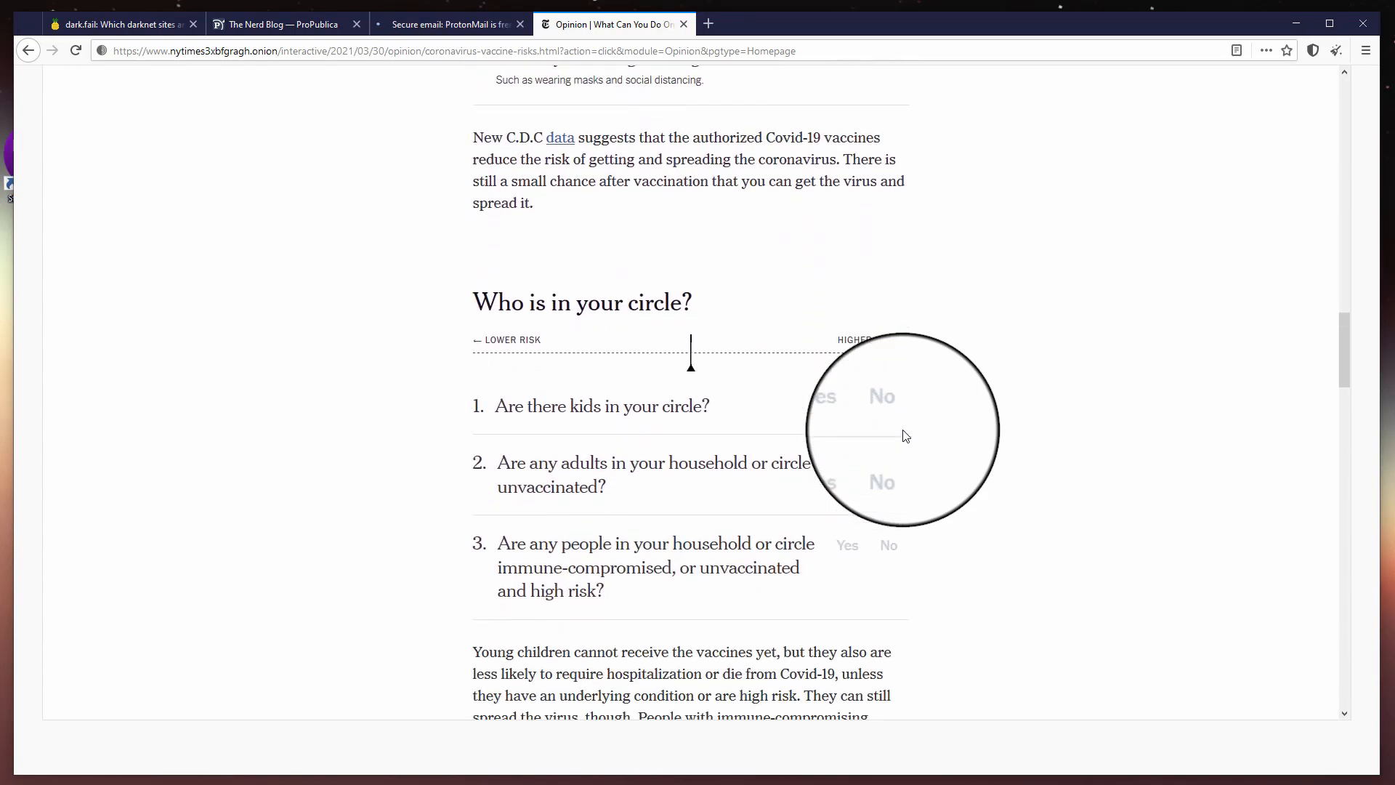
pyautogui.click(890, 353)
pyautogui.click(858, 415)
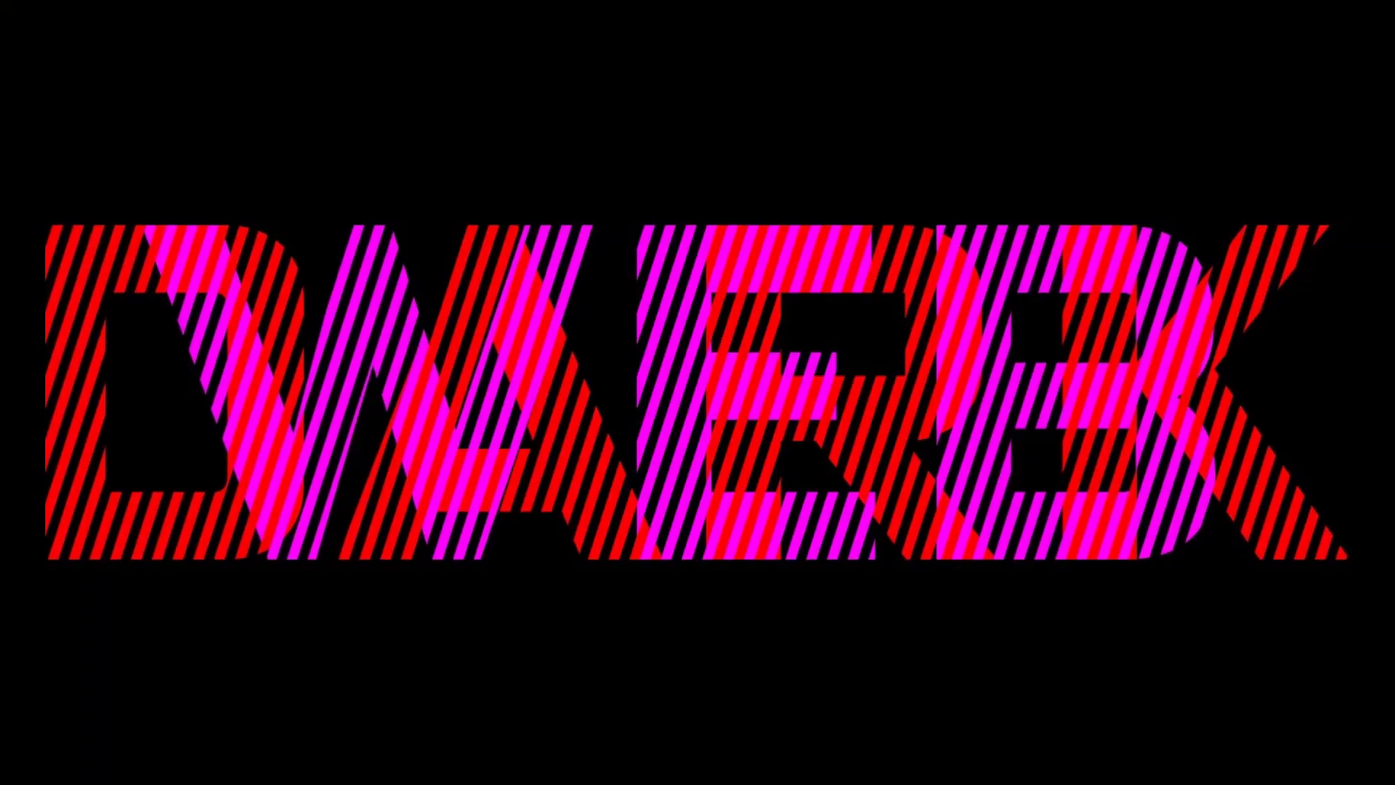